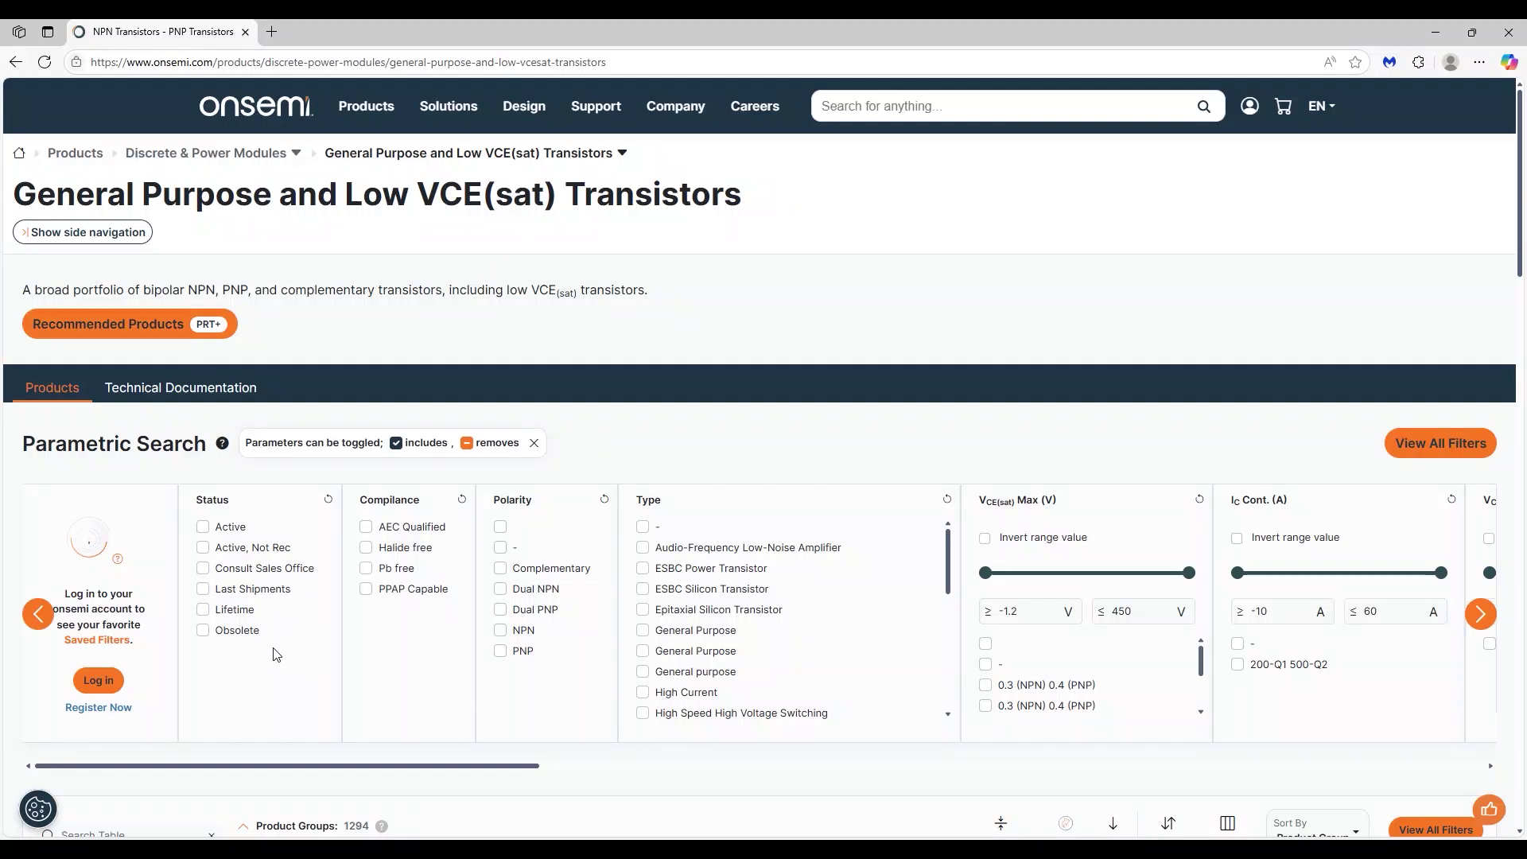
# Scroll down through the onsemi transistor product table
pyautogui.scroll(-4, 271, 654)
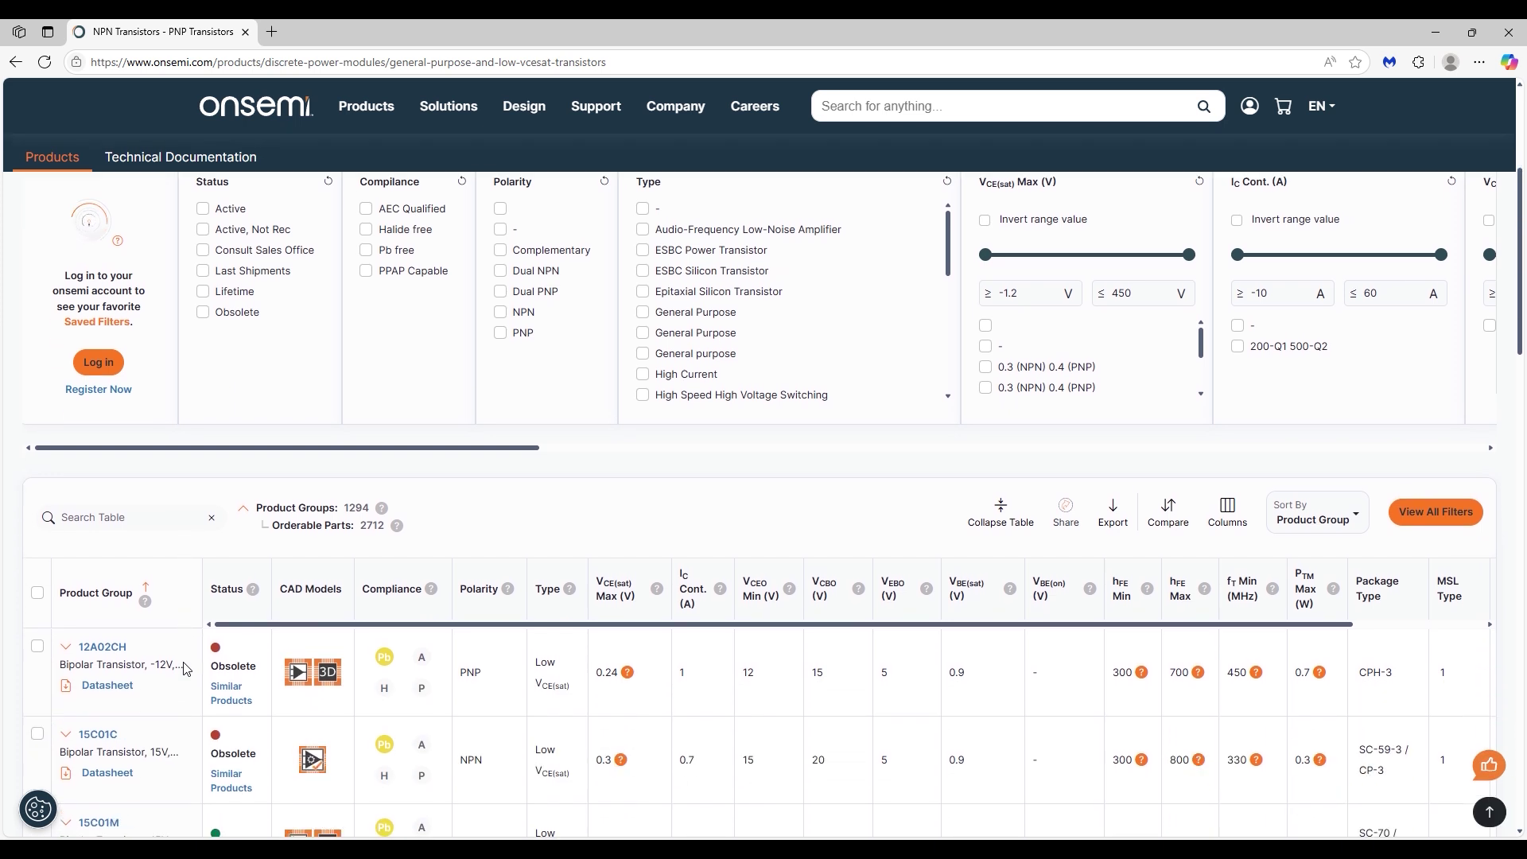
pyautogui.scroll(-1, 185, 668)
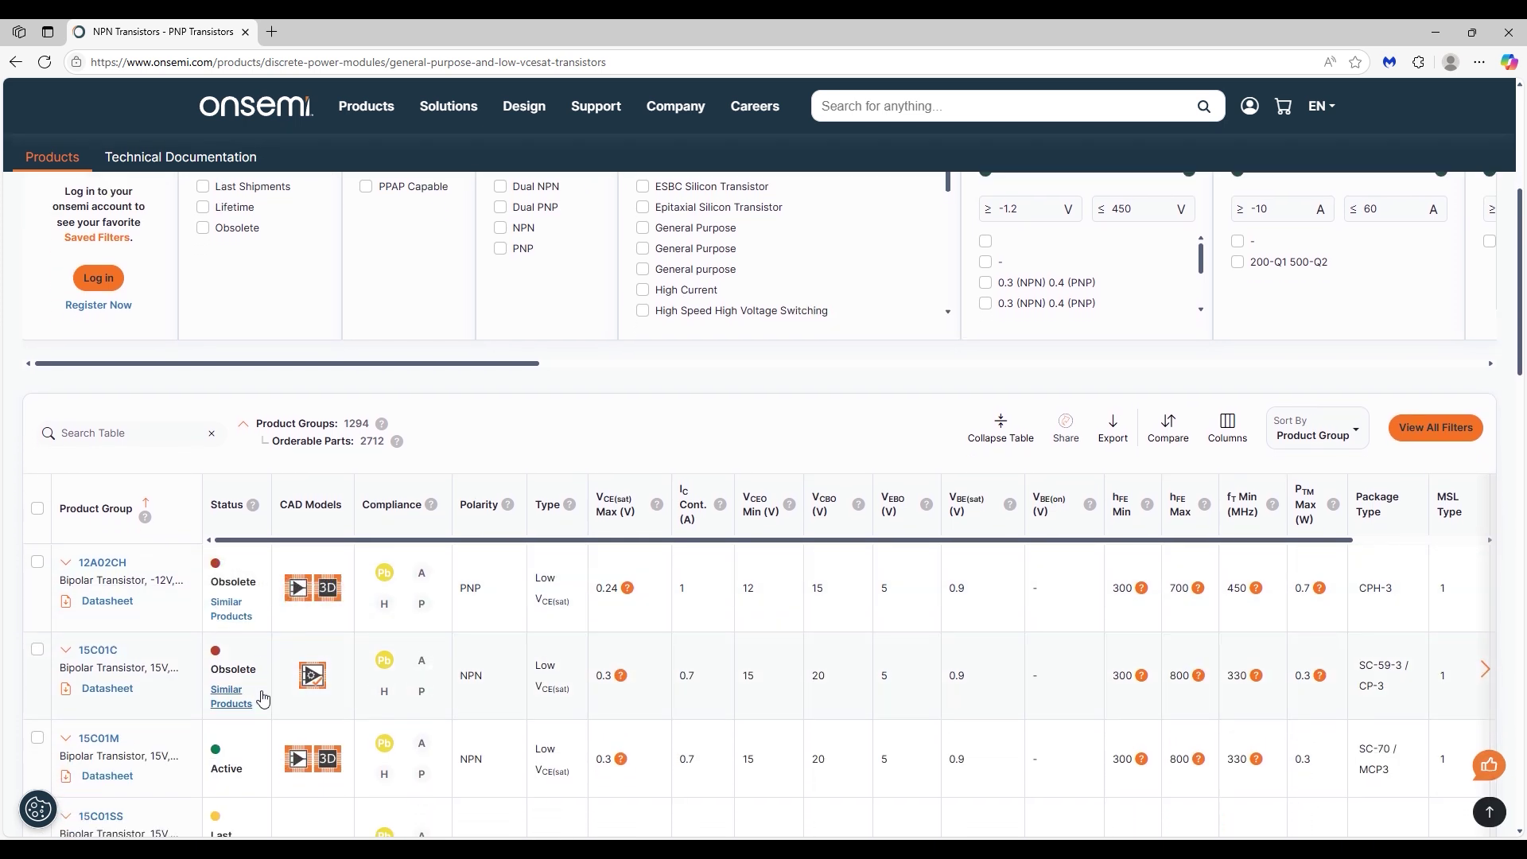
pyautogui.scroll(-3, 253, 692)
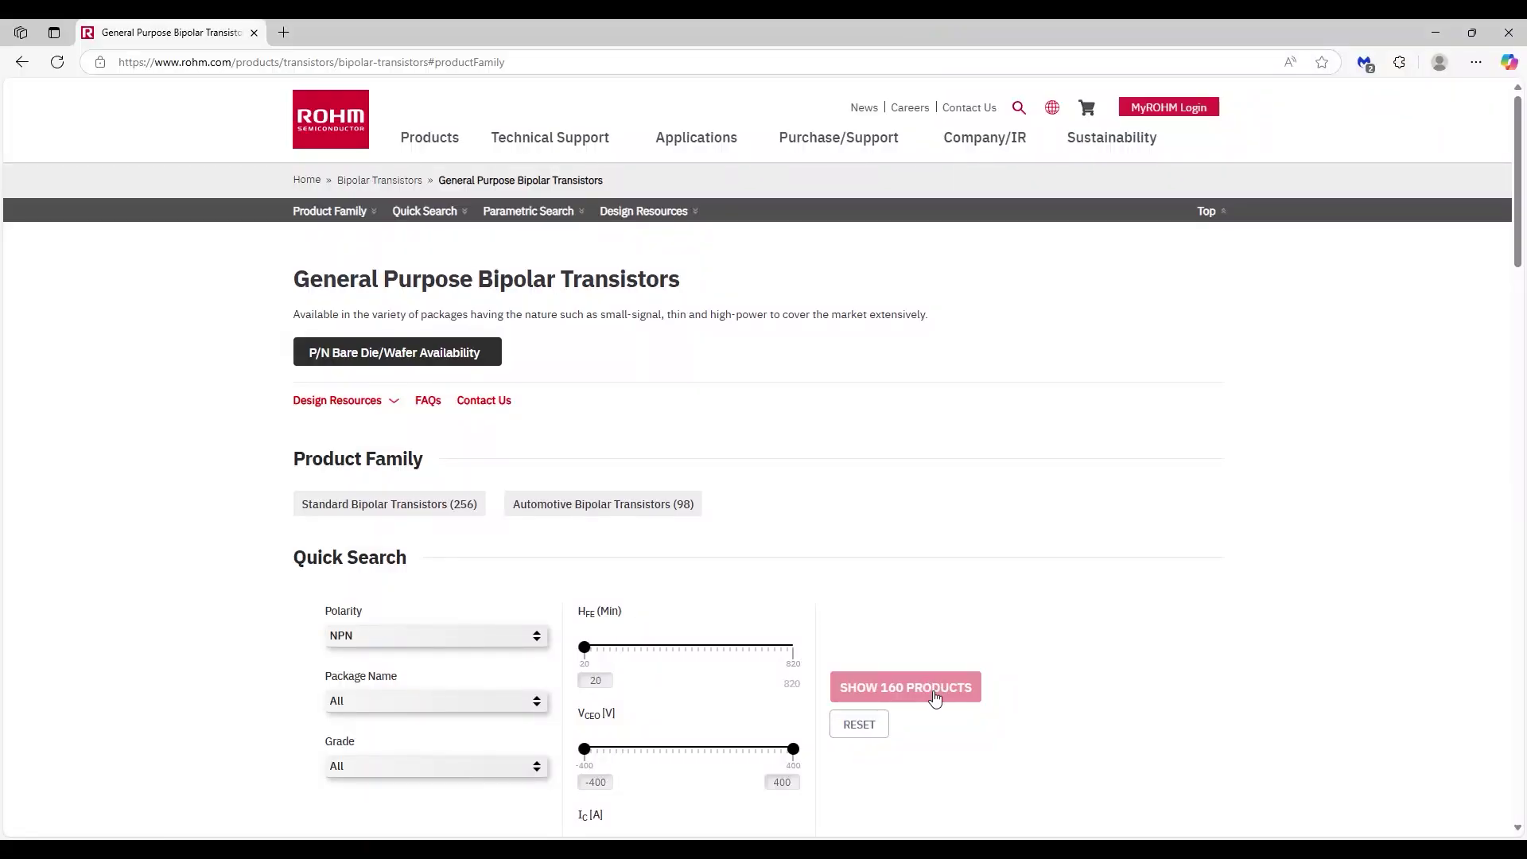
# List ROHM's 160 NPN general purpose bipolar transistors and scroll through the results
pyautogui.click(935, 697)
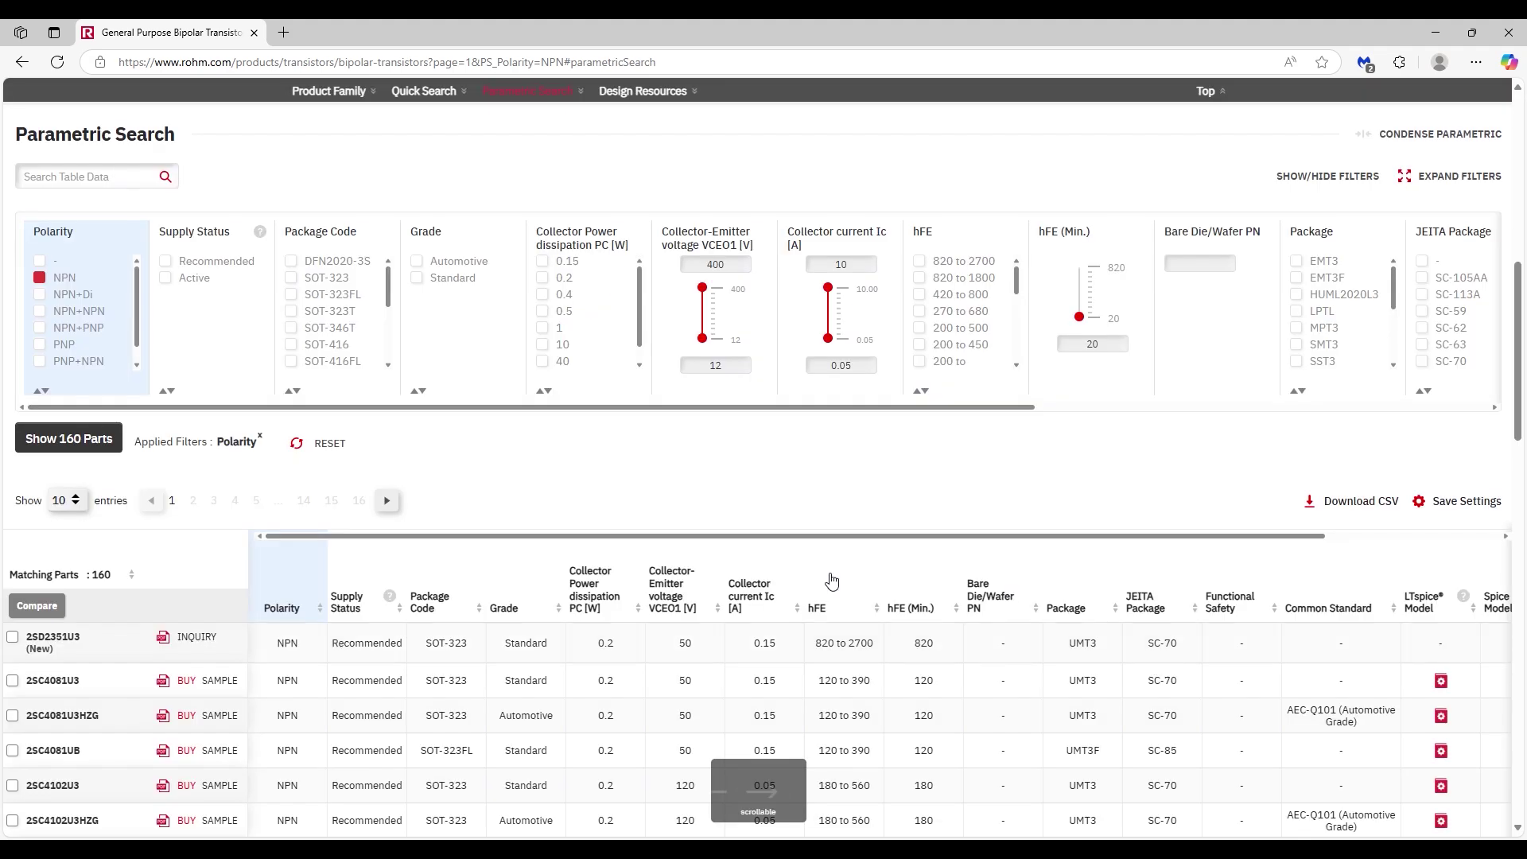
pyautogui.scroll(-1, 803, 578)
pyautogui.scroll(-2, 572, 580)
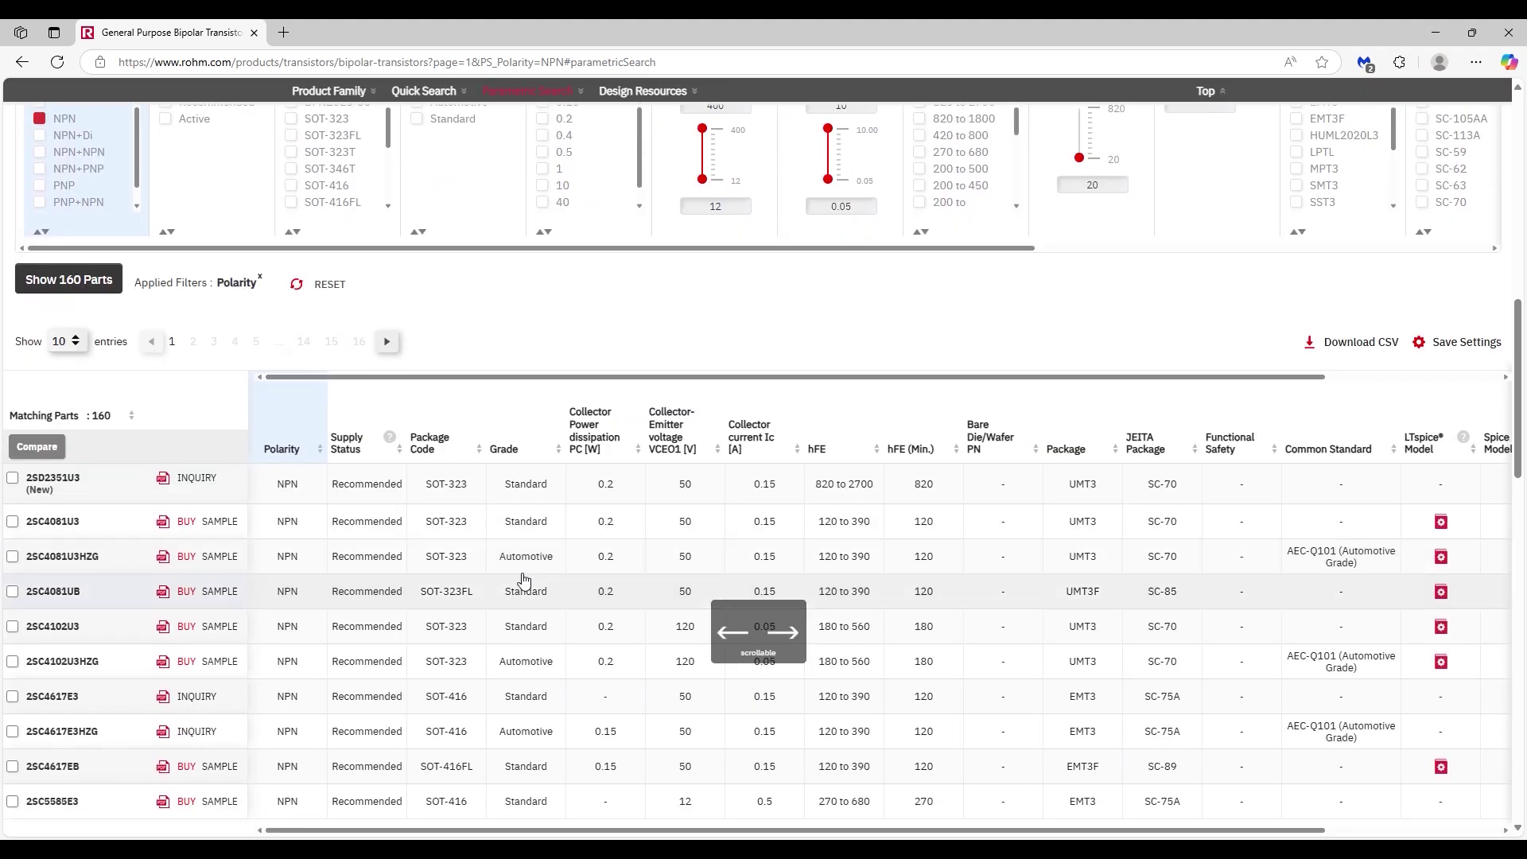
pyautogui.scroll(-1, 523, 579)
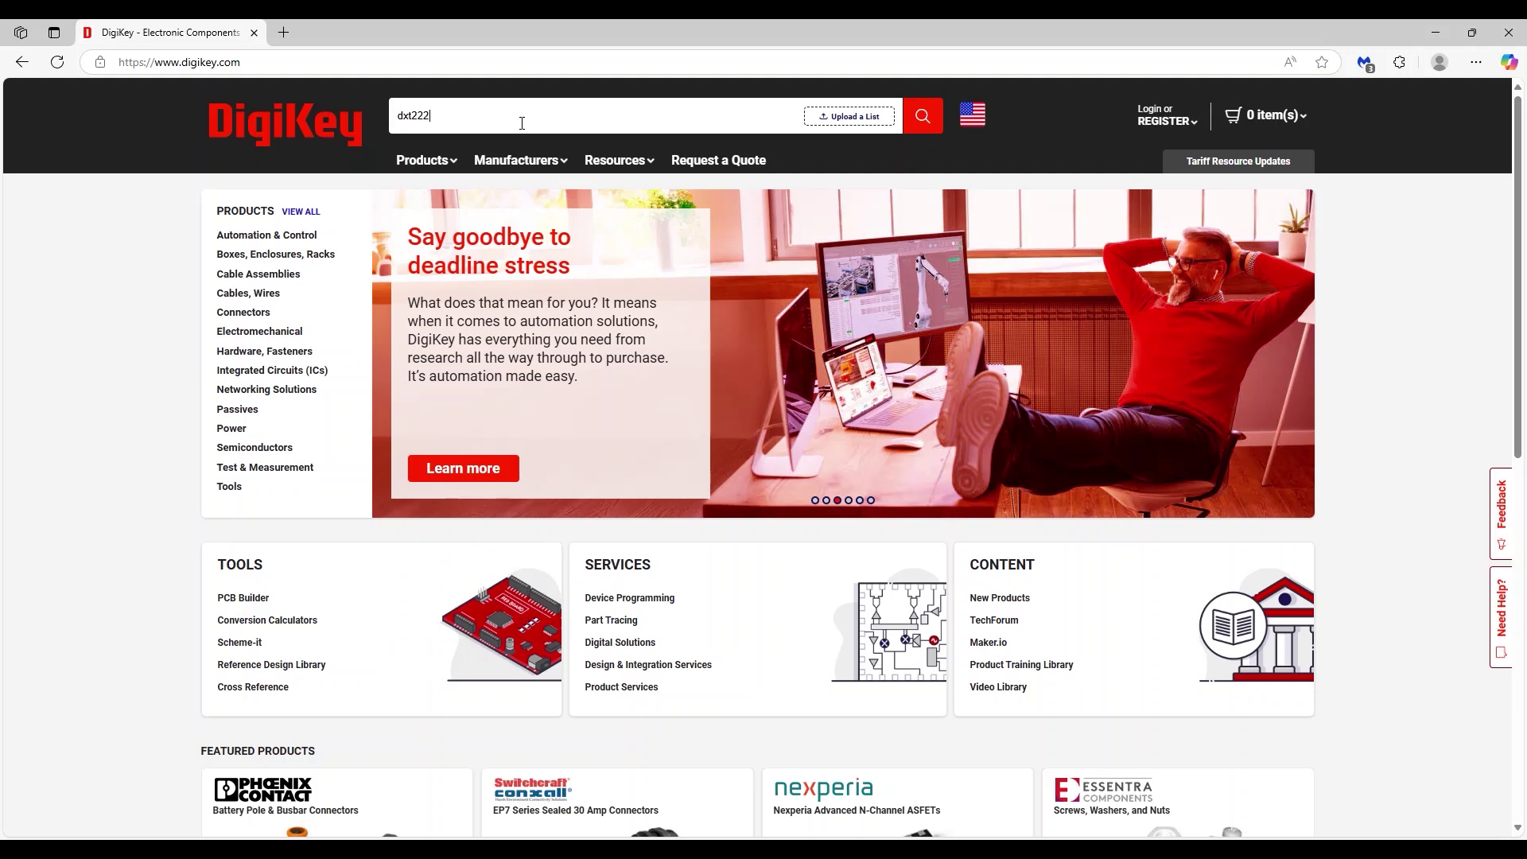
# Search DigiKey for DXT2222A and open the DXT2222A-13 product page
pyautogui.write('2a')
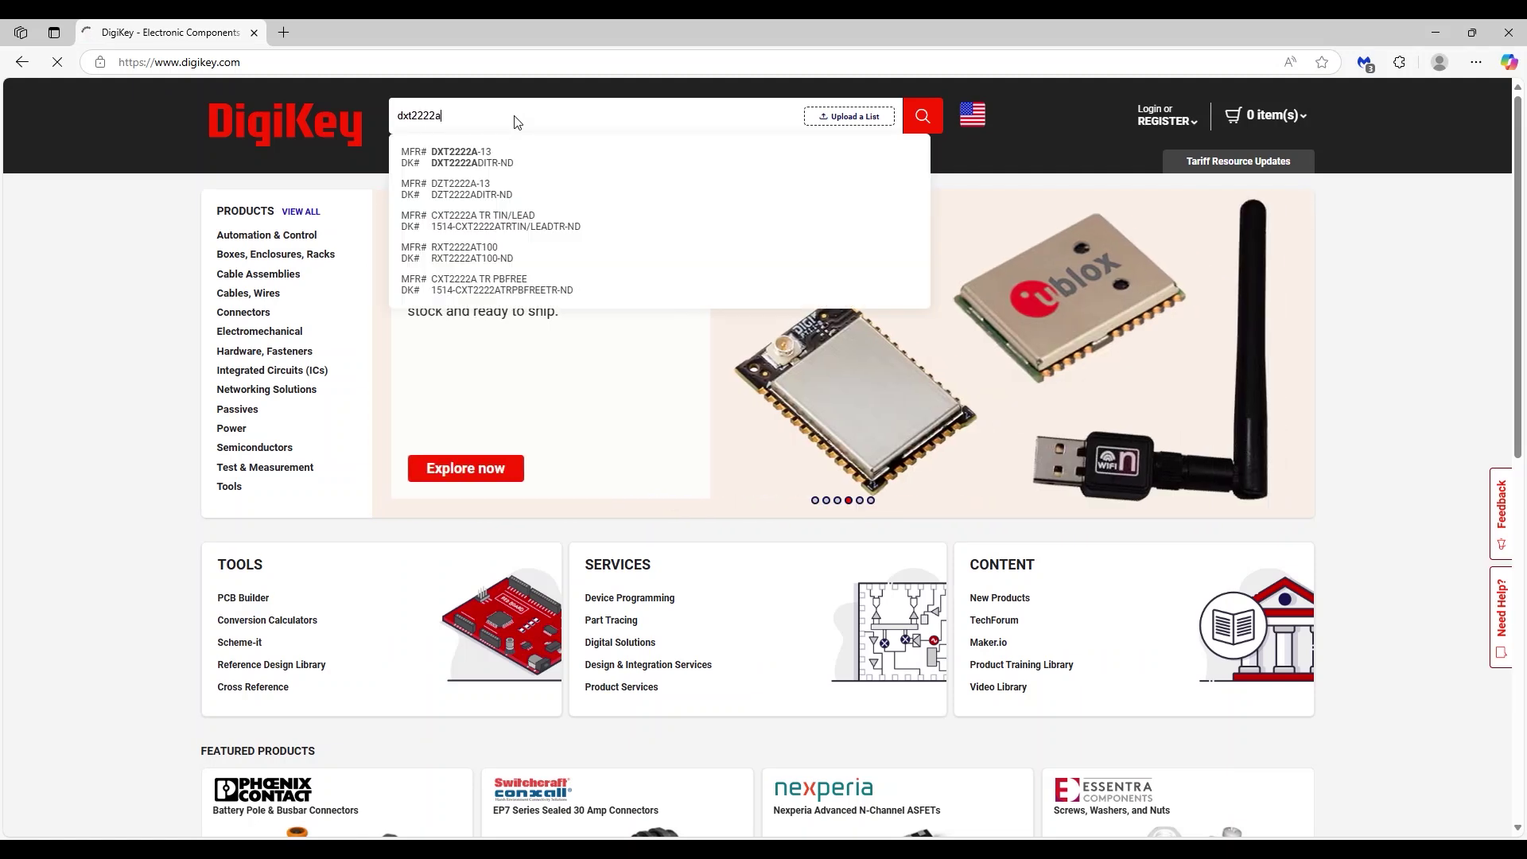
pyautogui.click(500, 151)
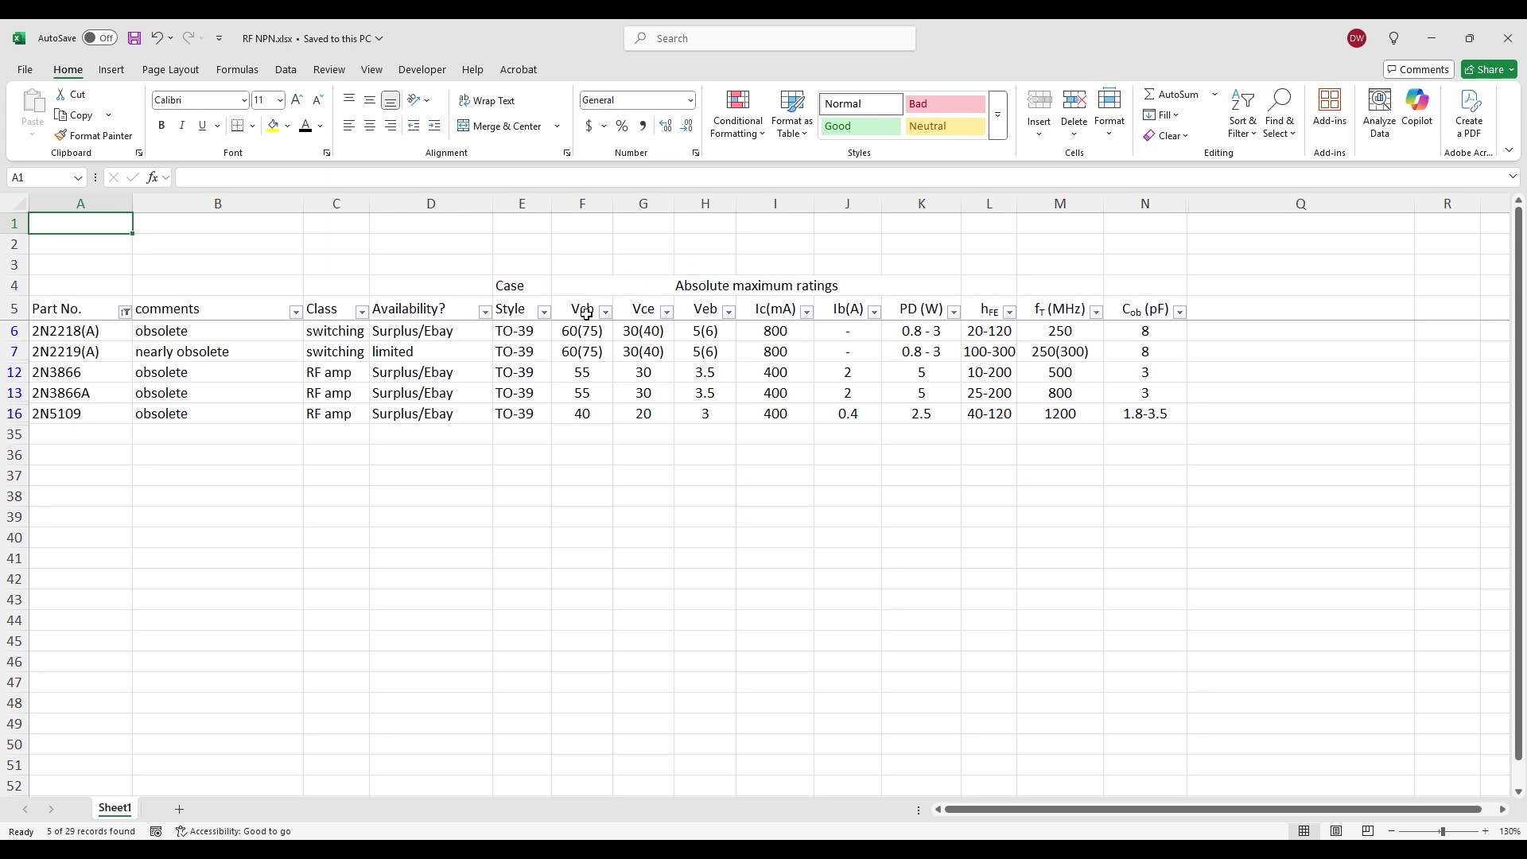
pyautogui.moveTo(587, 314); pyautogui.dragTo(920, 313)
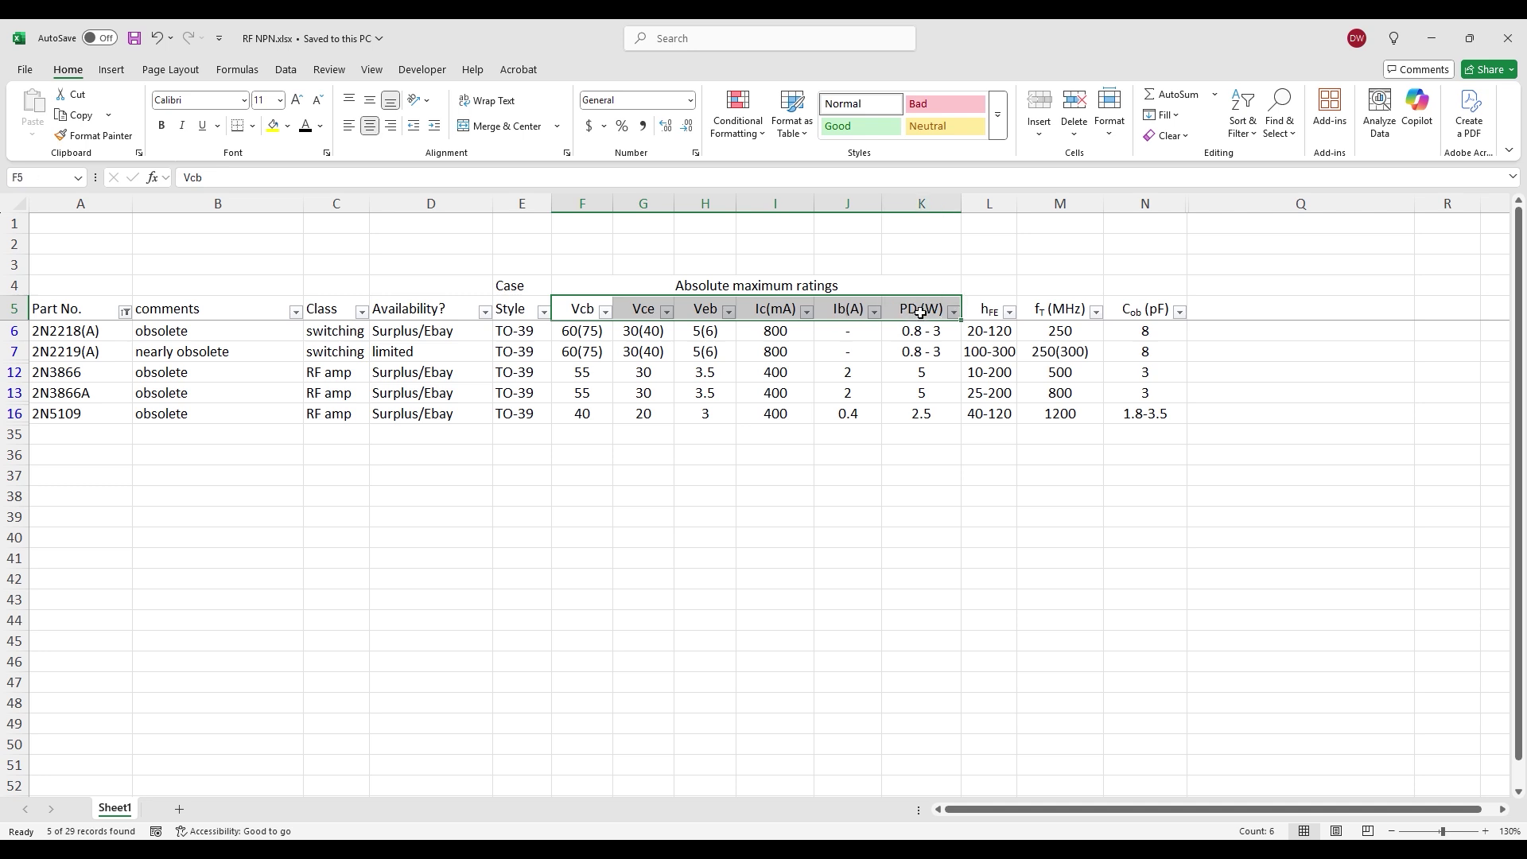
pyautogui.click(921, 284)
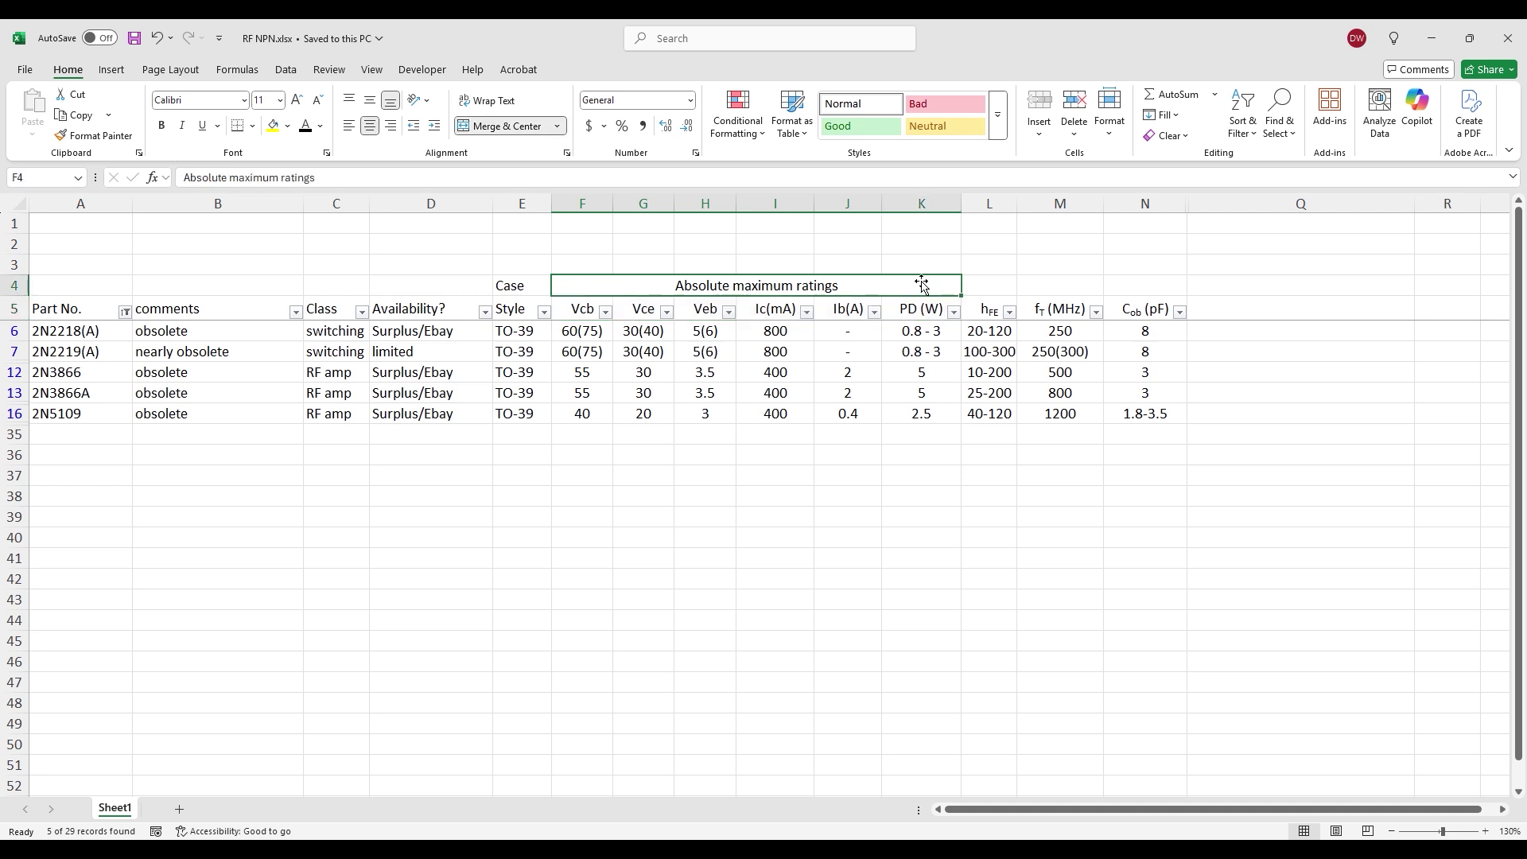
pyautogui.click(993, 313)
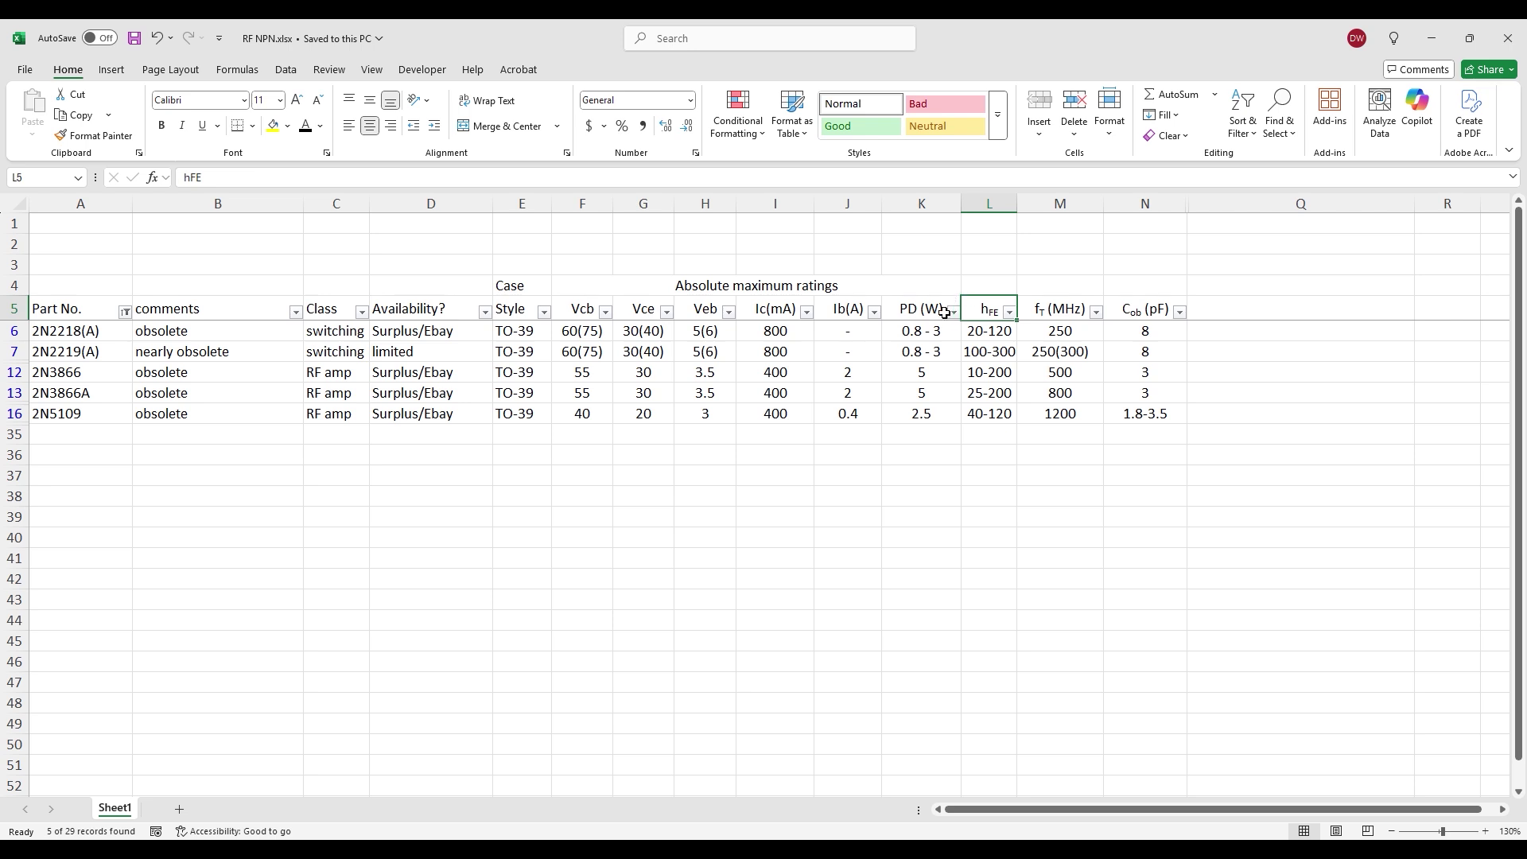
pyautogui.click(1057, 317)
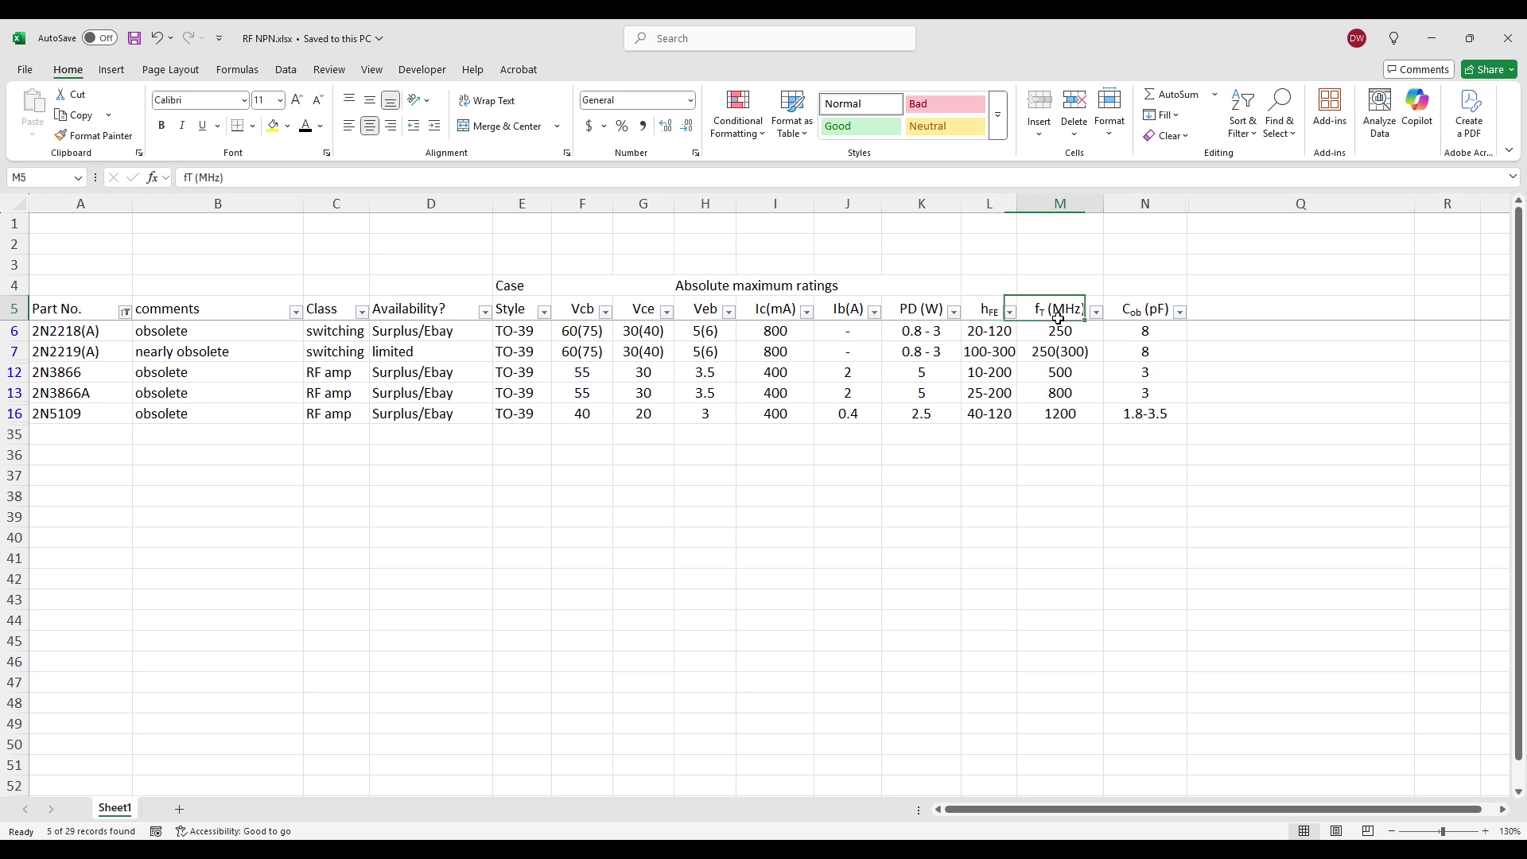
pyautogui.moveTo(1056, 316); pyautogui.dragTo(1150, 317)
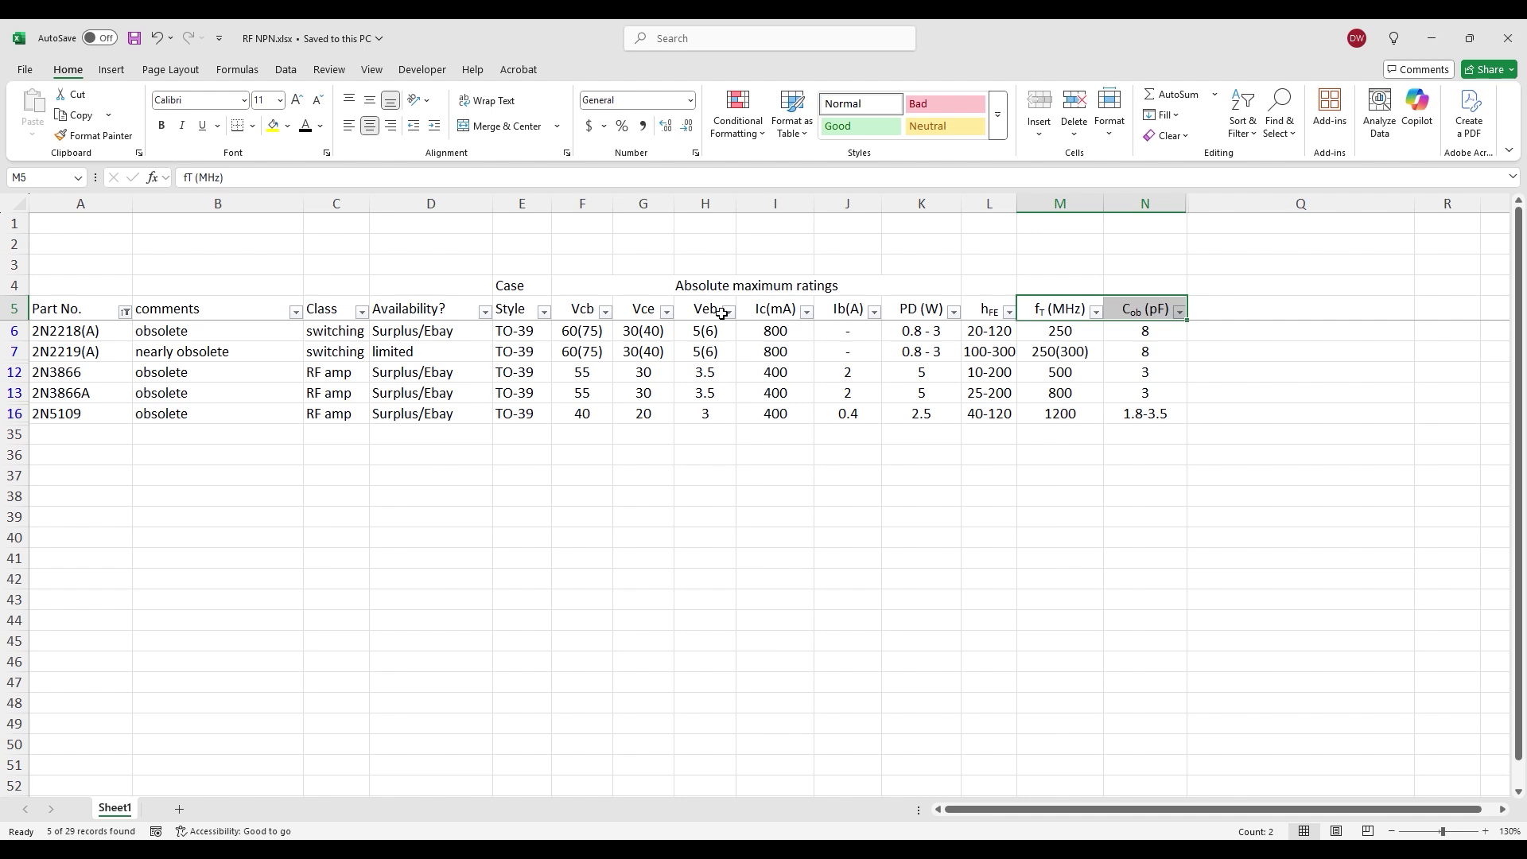
pyautogui.click(706, 265)
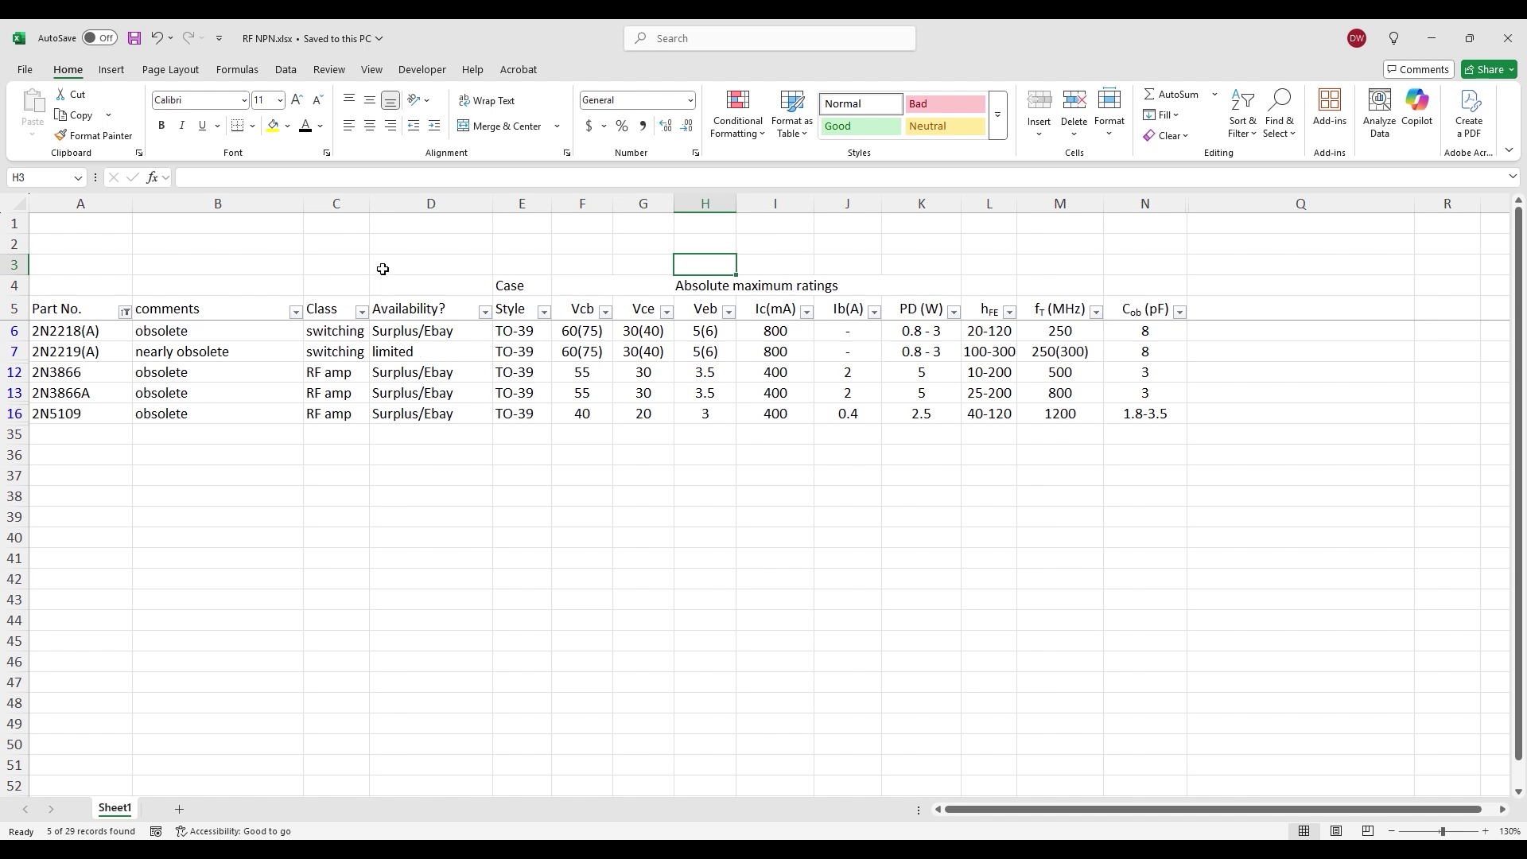
pyautogui.click(86, 227)
pyautogui.moveTo(80, 434); pyautogui.dragTo(80, 522)
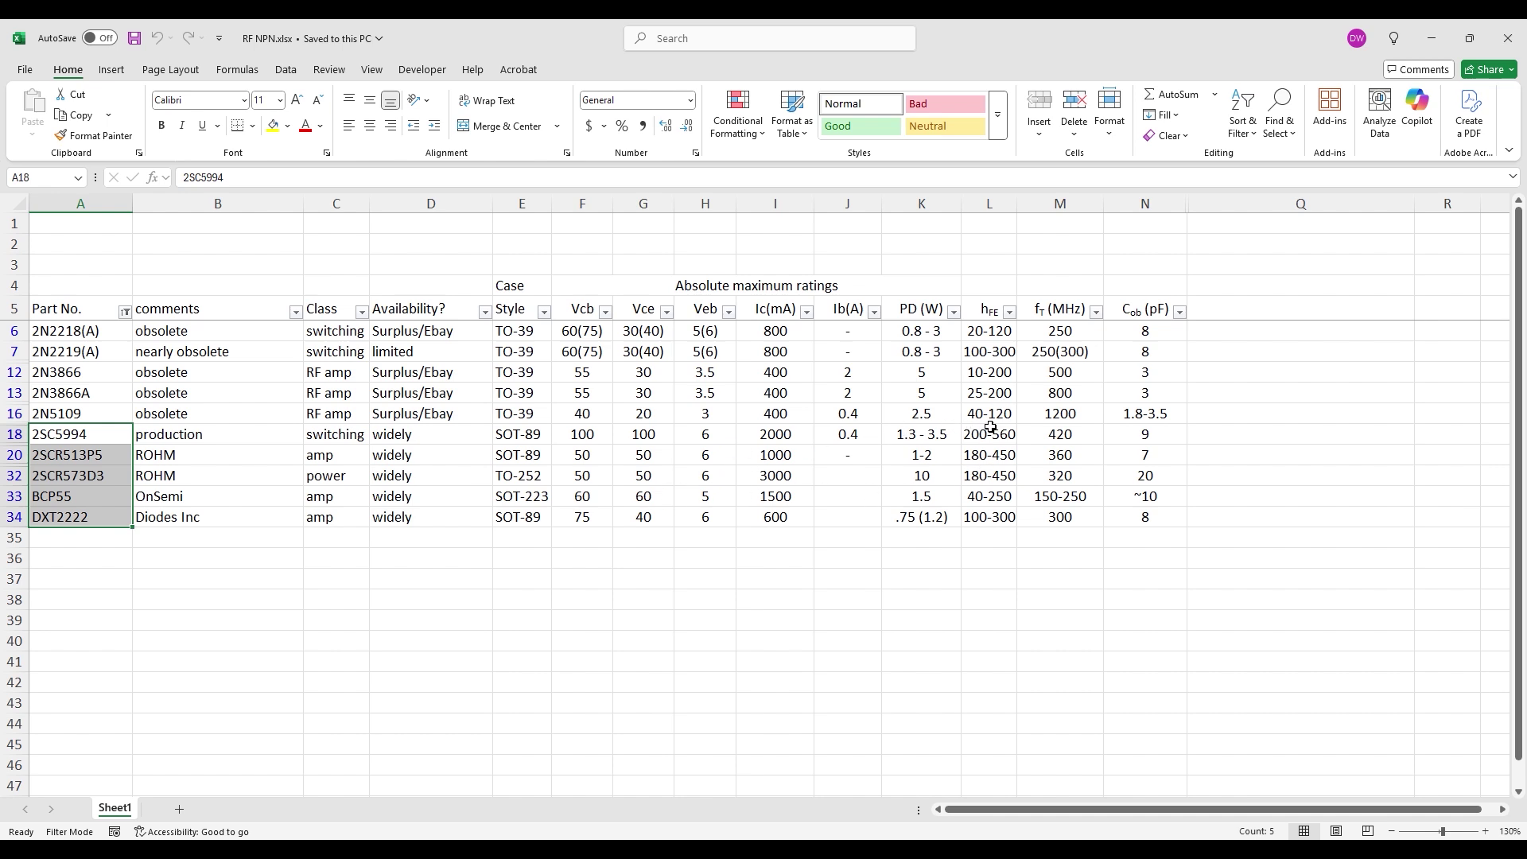
pyautogui.moveTo(1090, 380); pyautogui.dragTo(1079, 418)
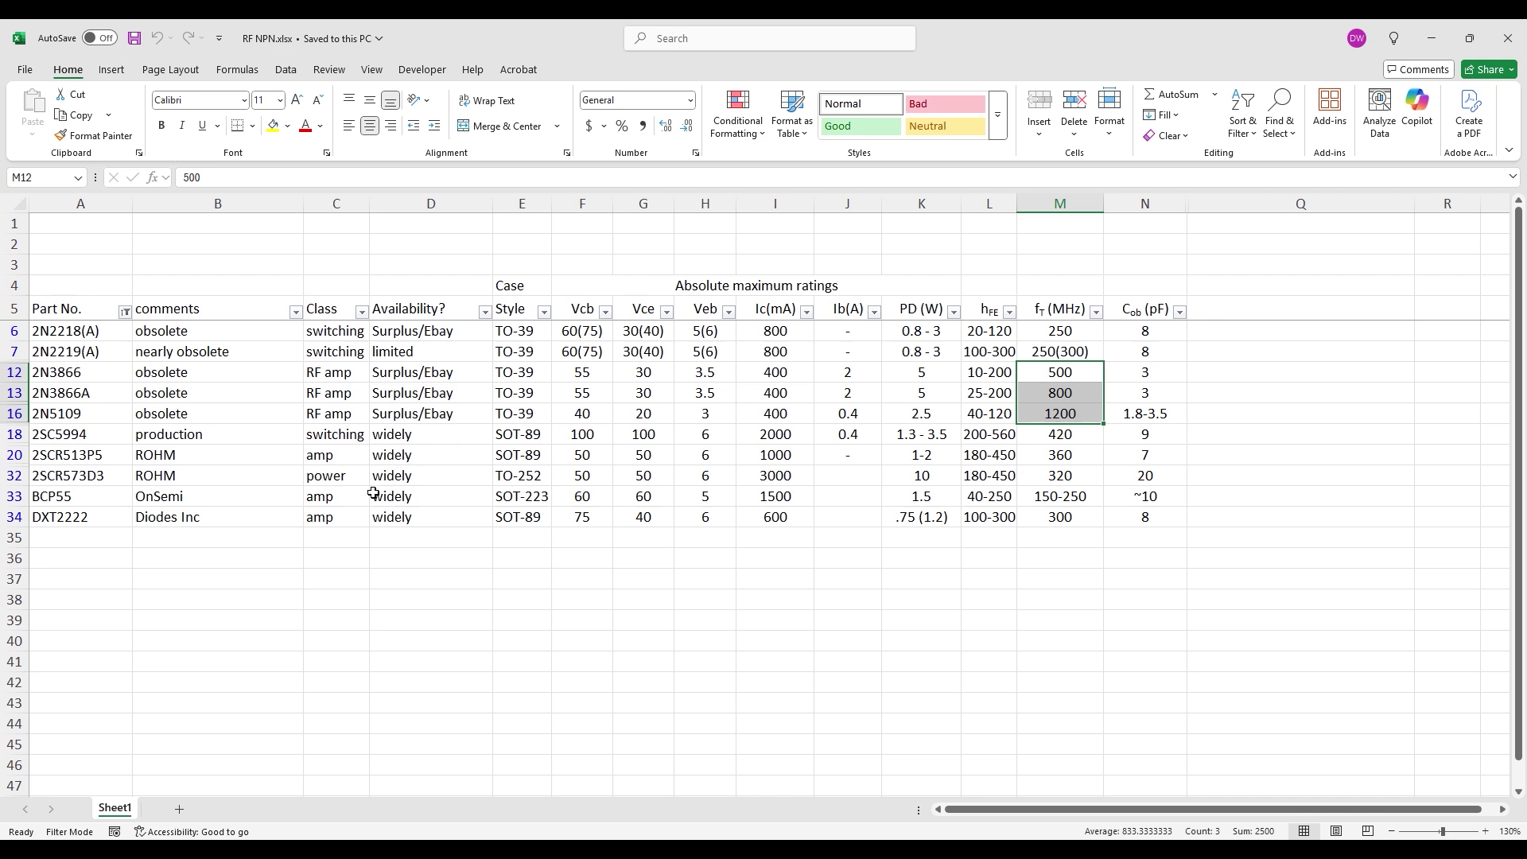
pyautogui.click(86, 439)
pyautogui.moveTo(86, 439); pyautogui.dragTo(1131, 439)
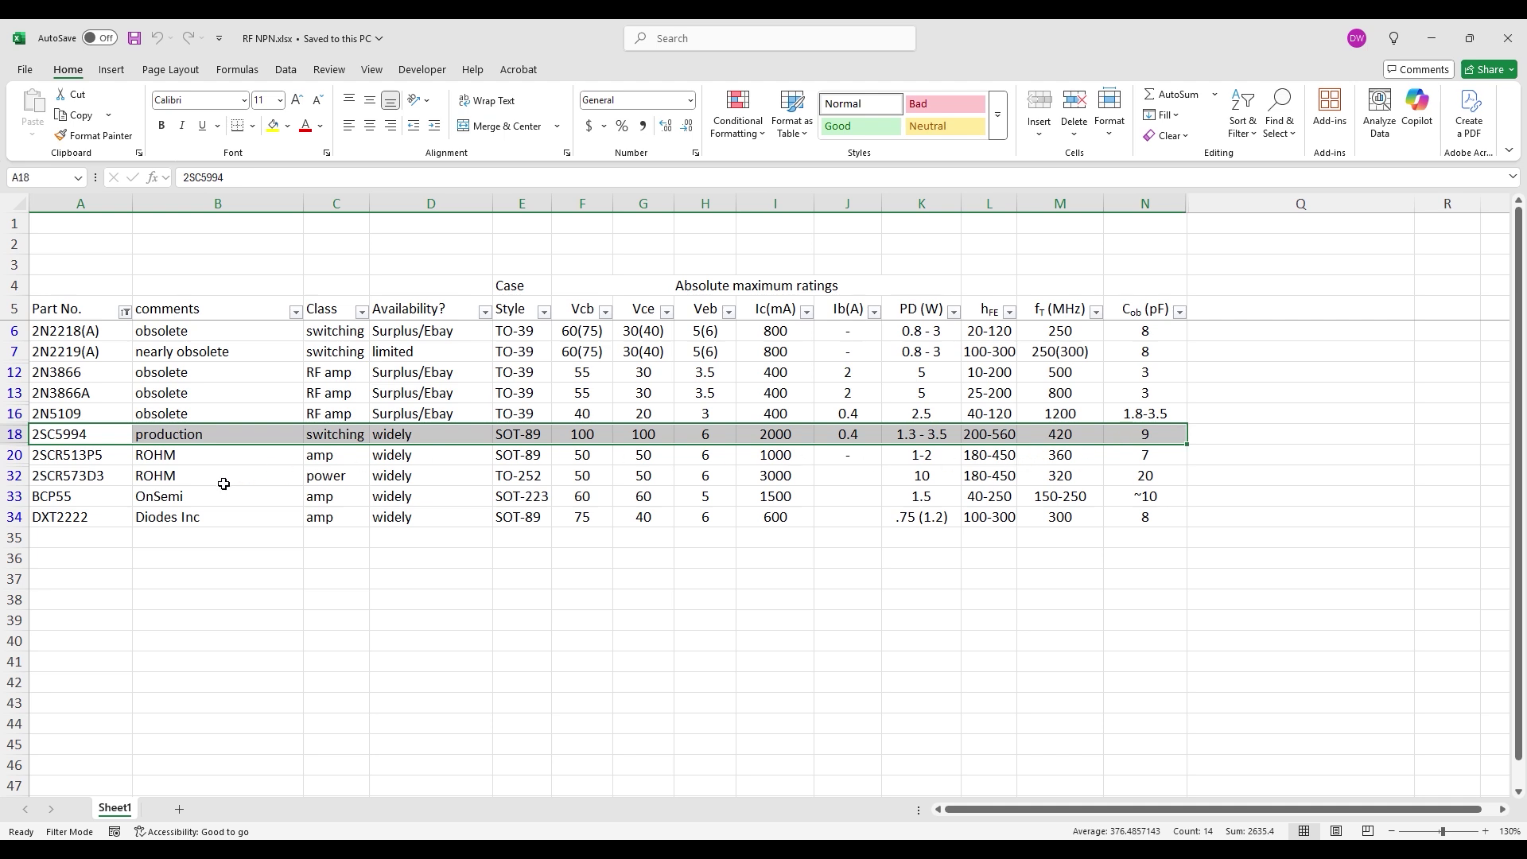
pyautogui.click(91, 460)
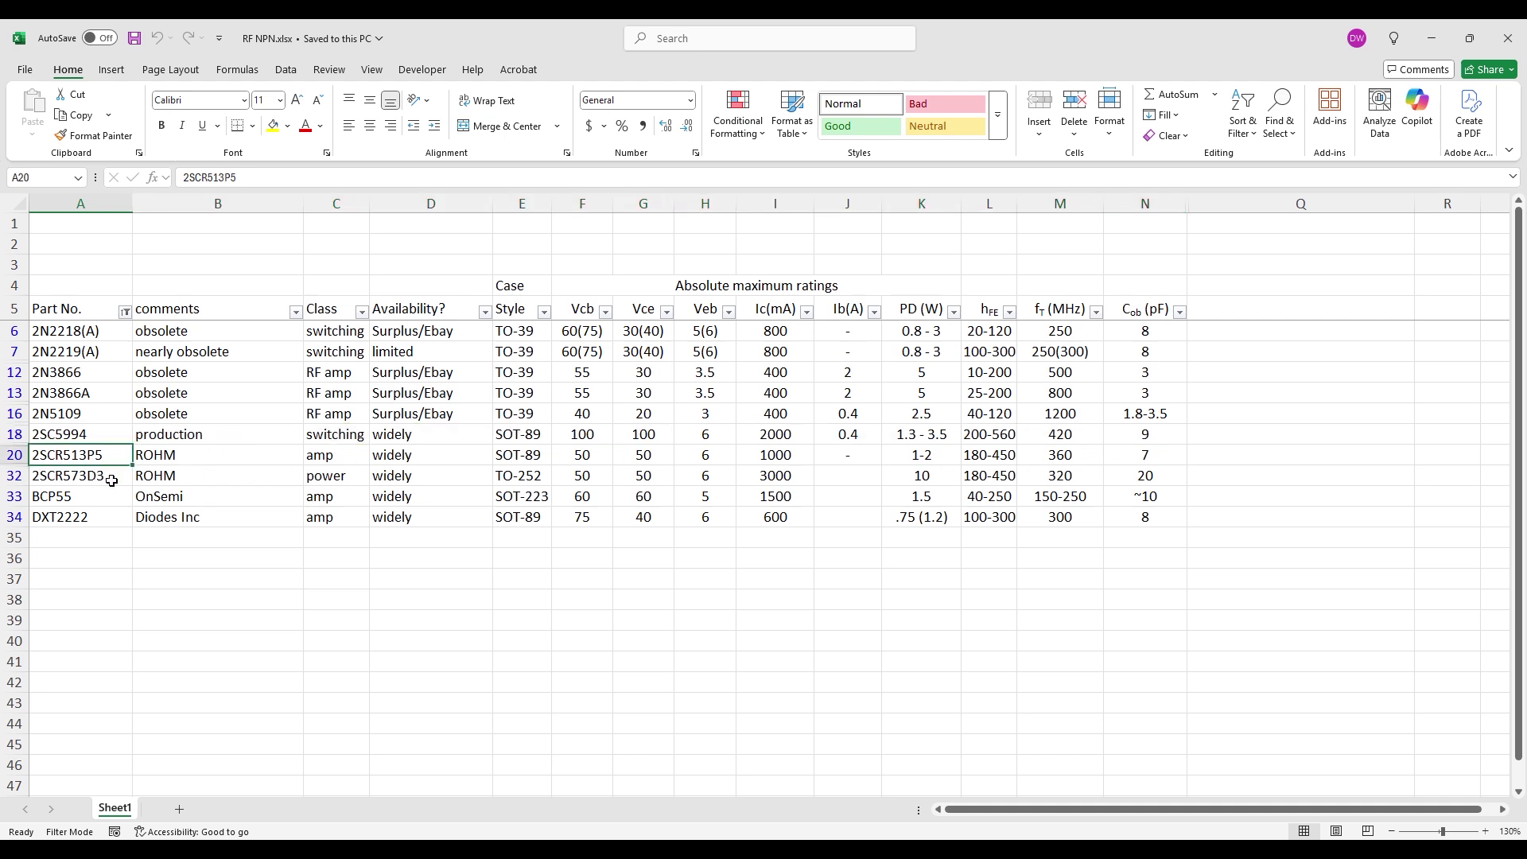
pyautogui.click(181, 460)
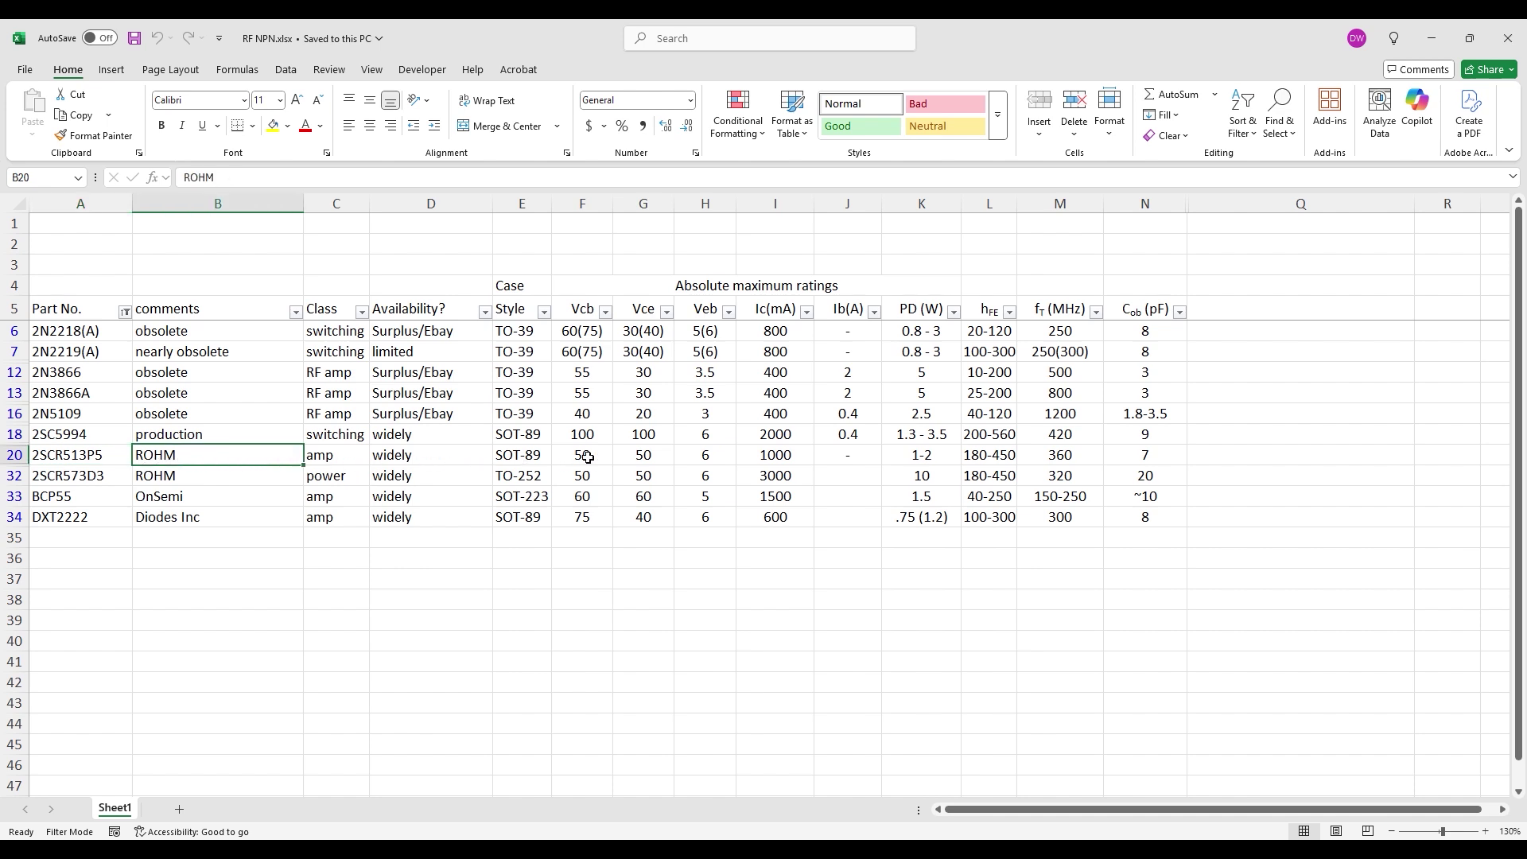
pyautogui.moveTo(528, 457)
pyautogui.mouseDown()
pyautogui.moveTo(524, 442)
pyautogui.moveTo(525, 457)
pyautogui.mouseUp()
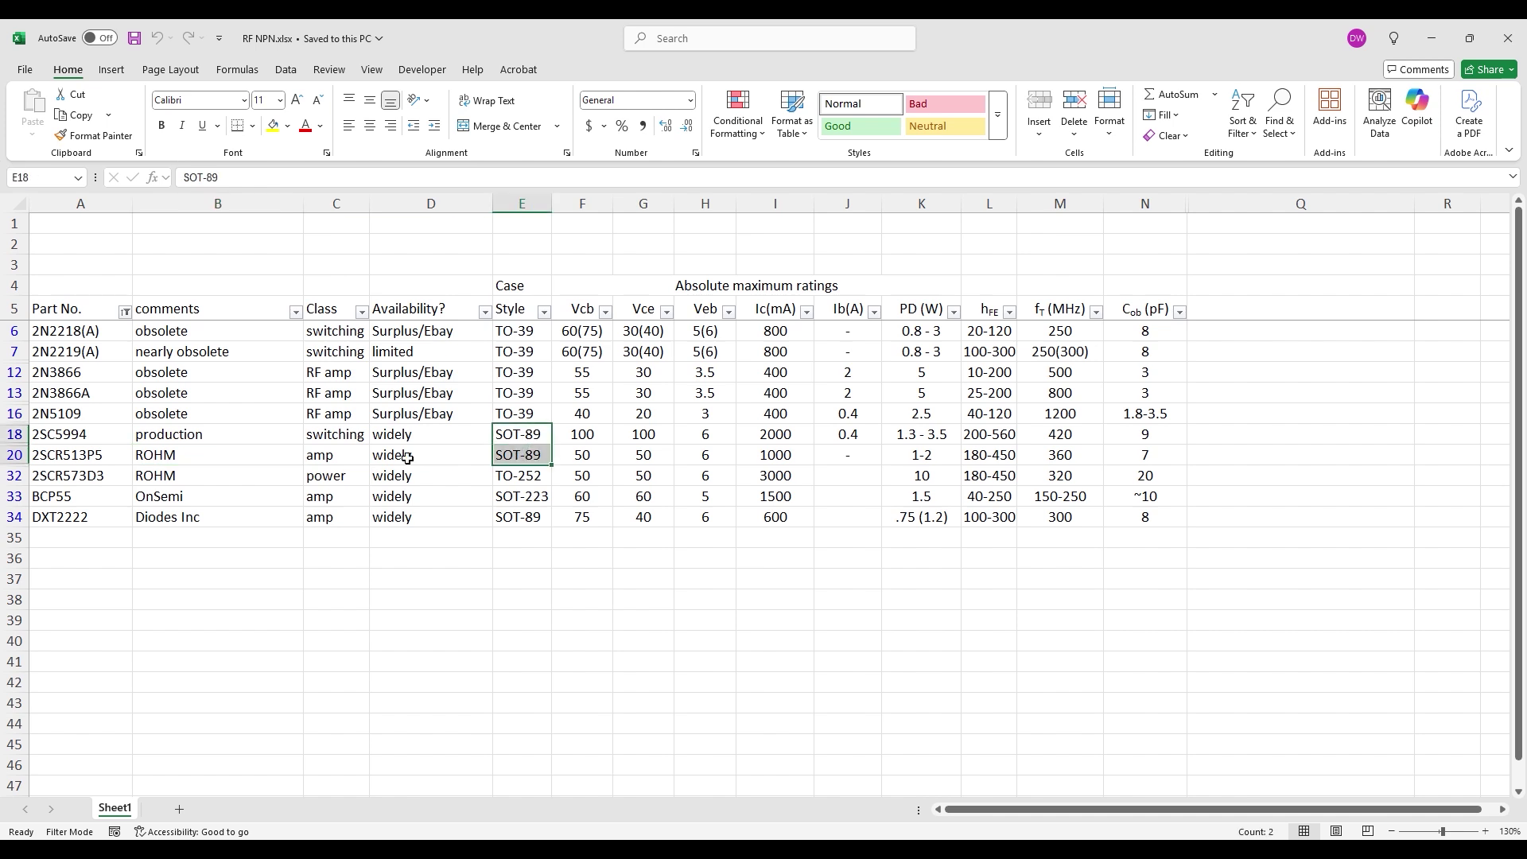
pyautogui.click(83, 482)
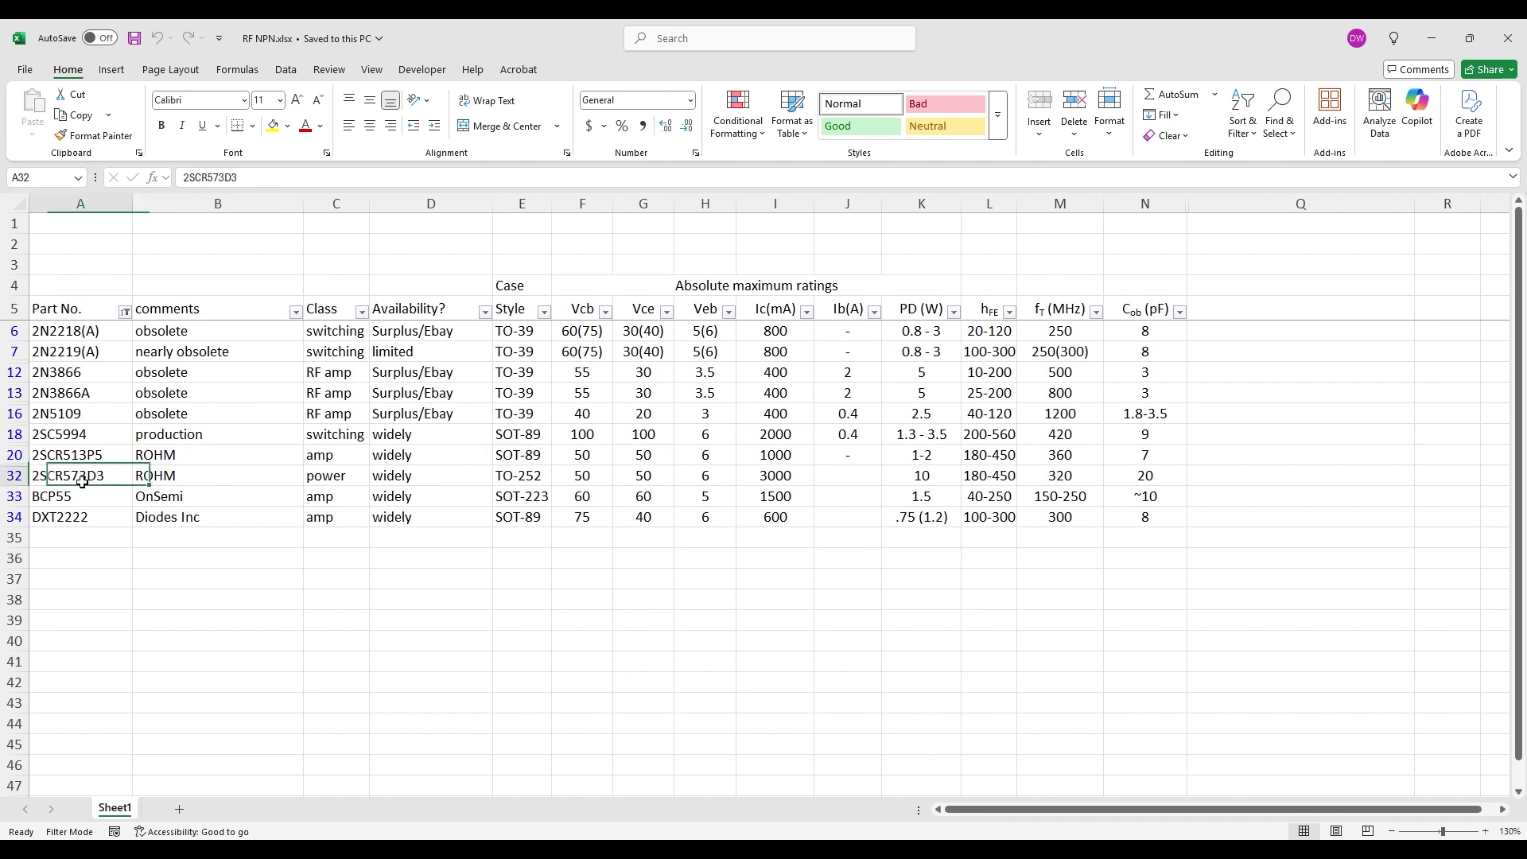
pyautogui.click(527, 479)
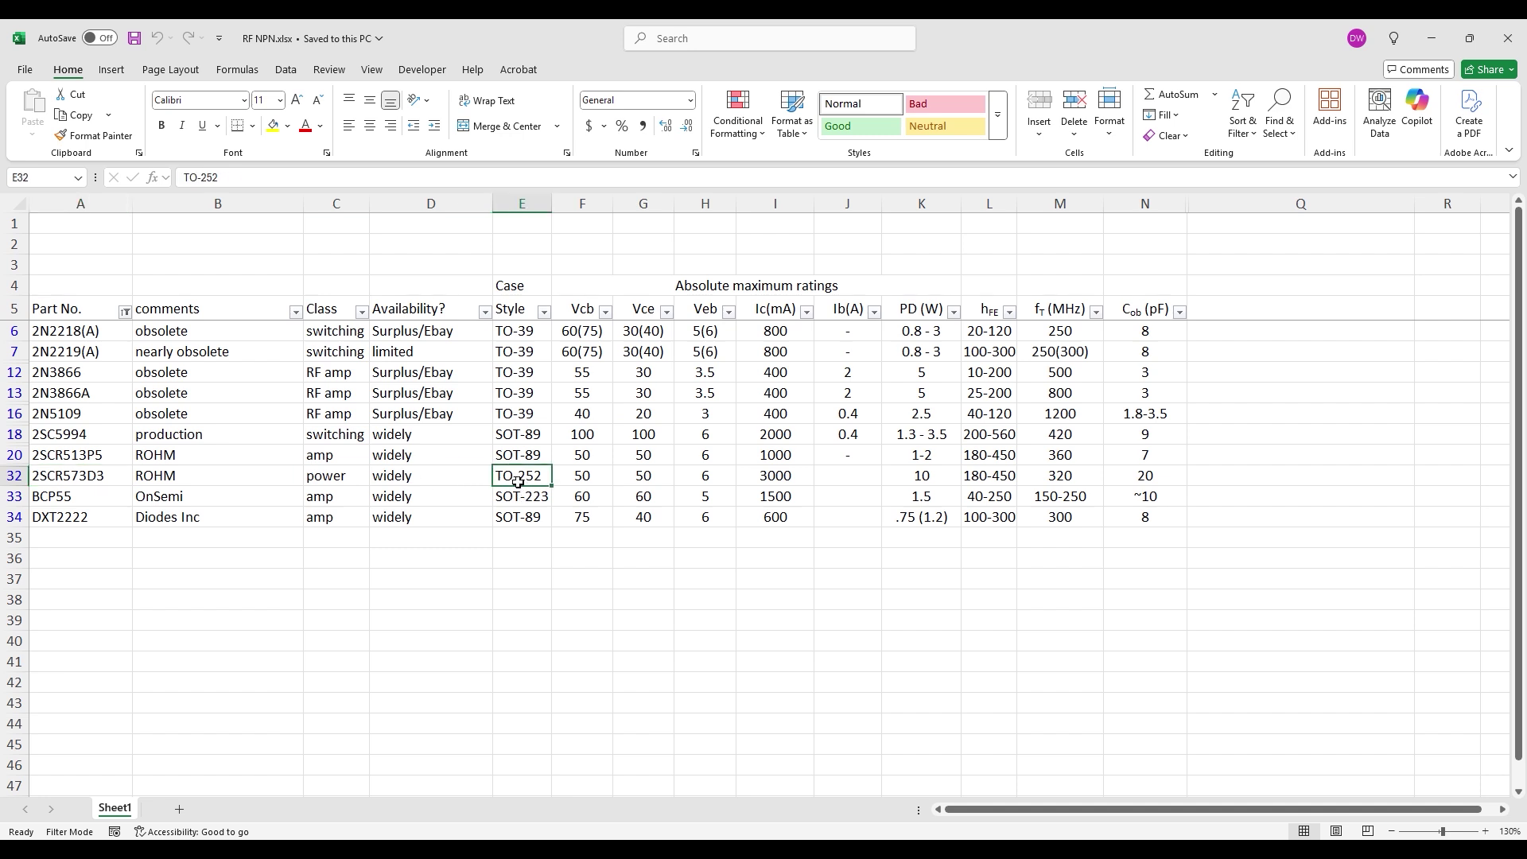
pyautogui.click(85, 483)
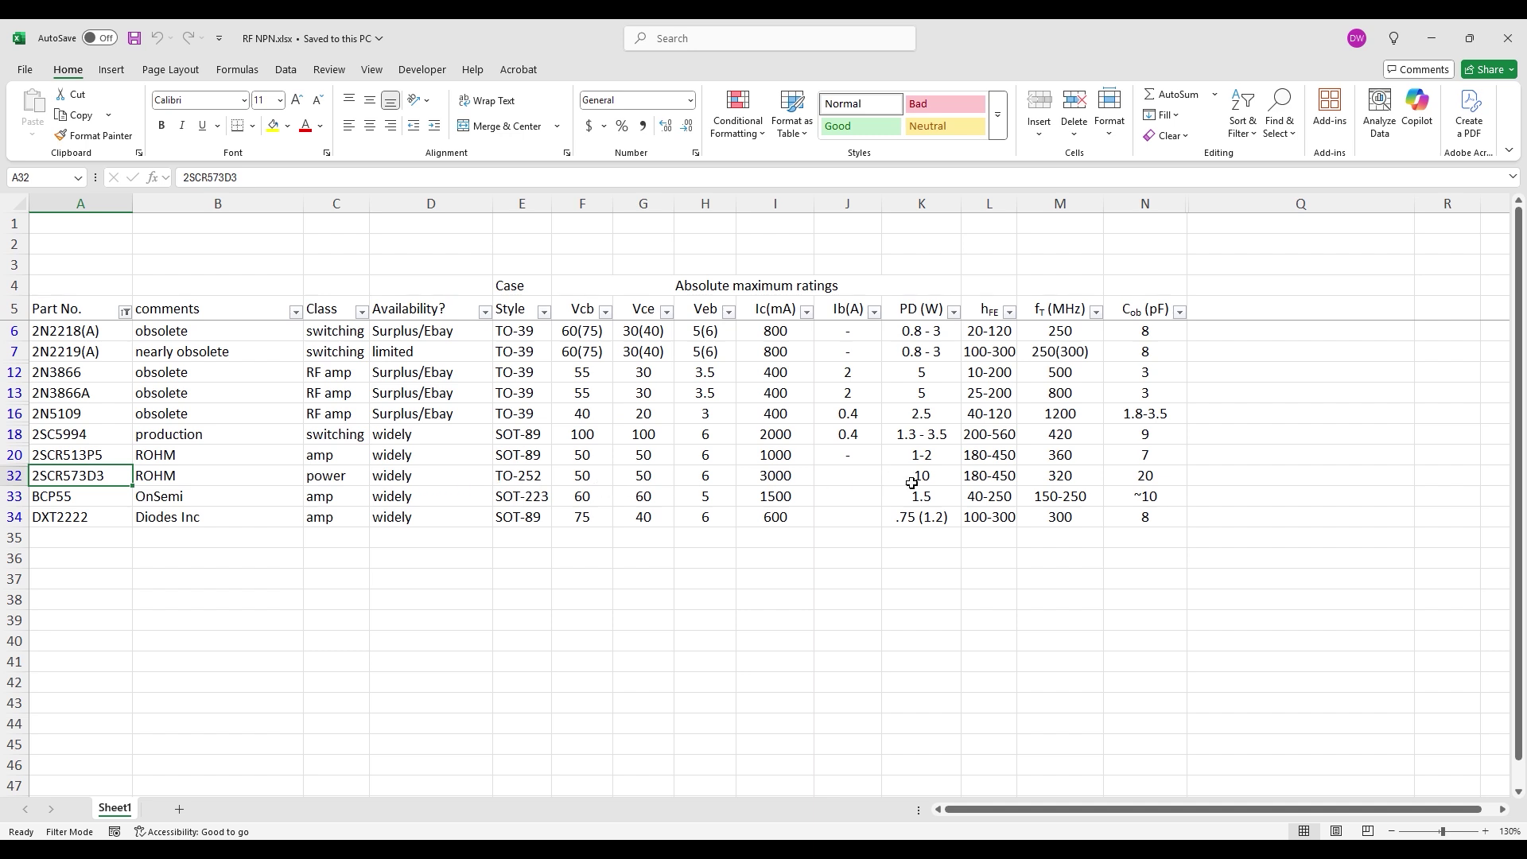
pyautogui.click(911, 483)
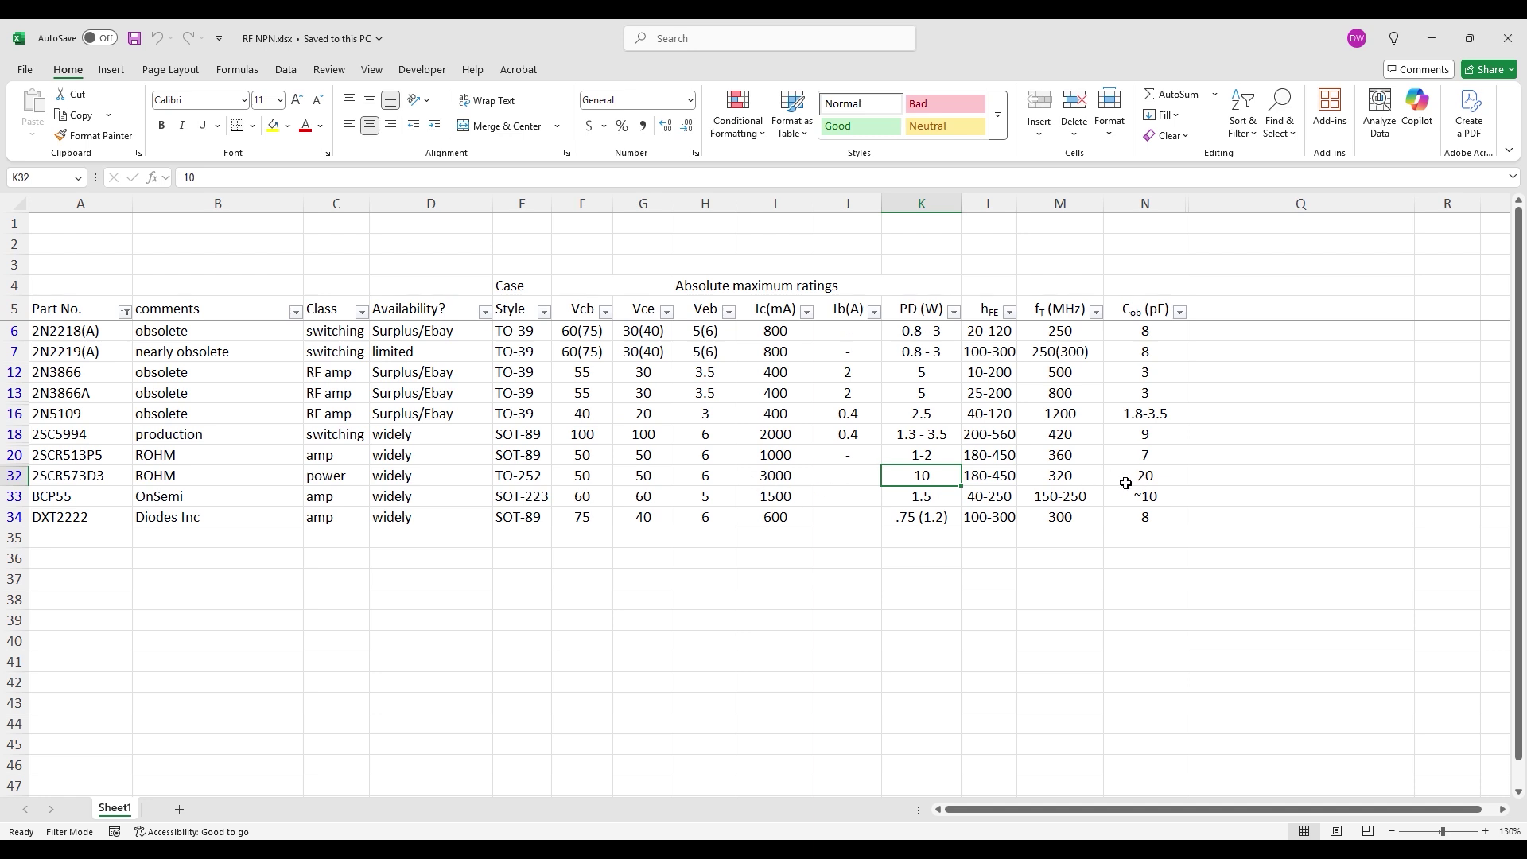
pyautogui.click(104, 506)
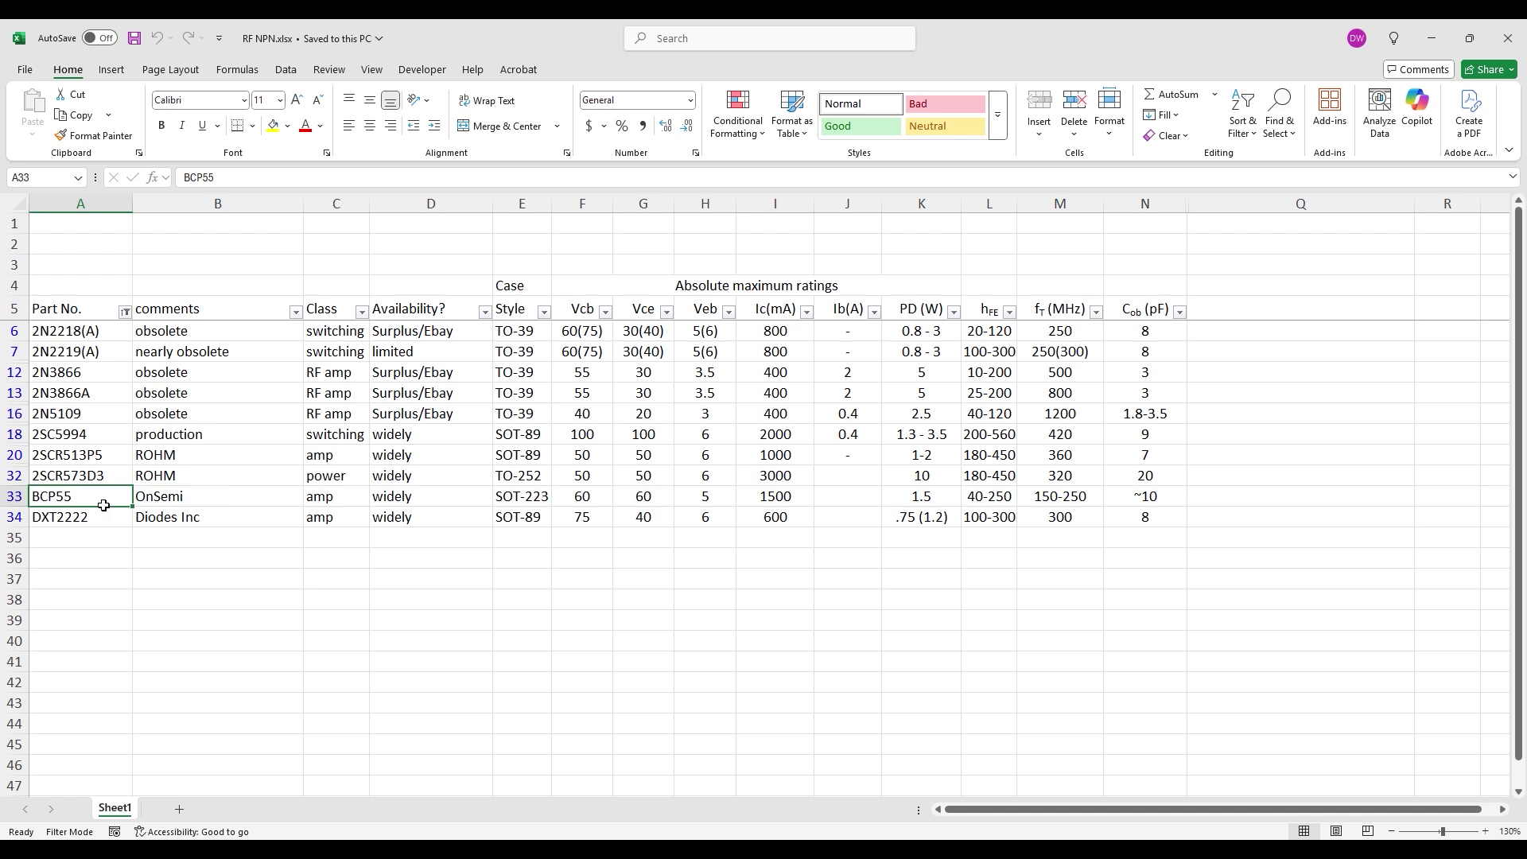
pyautogui.click(218, 502)
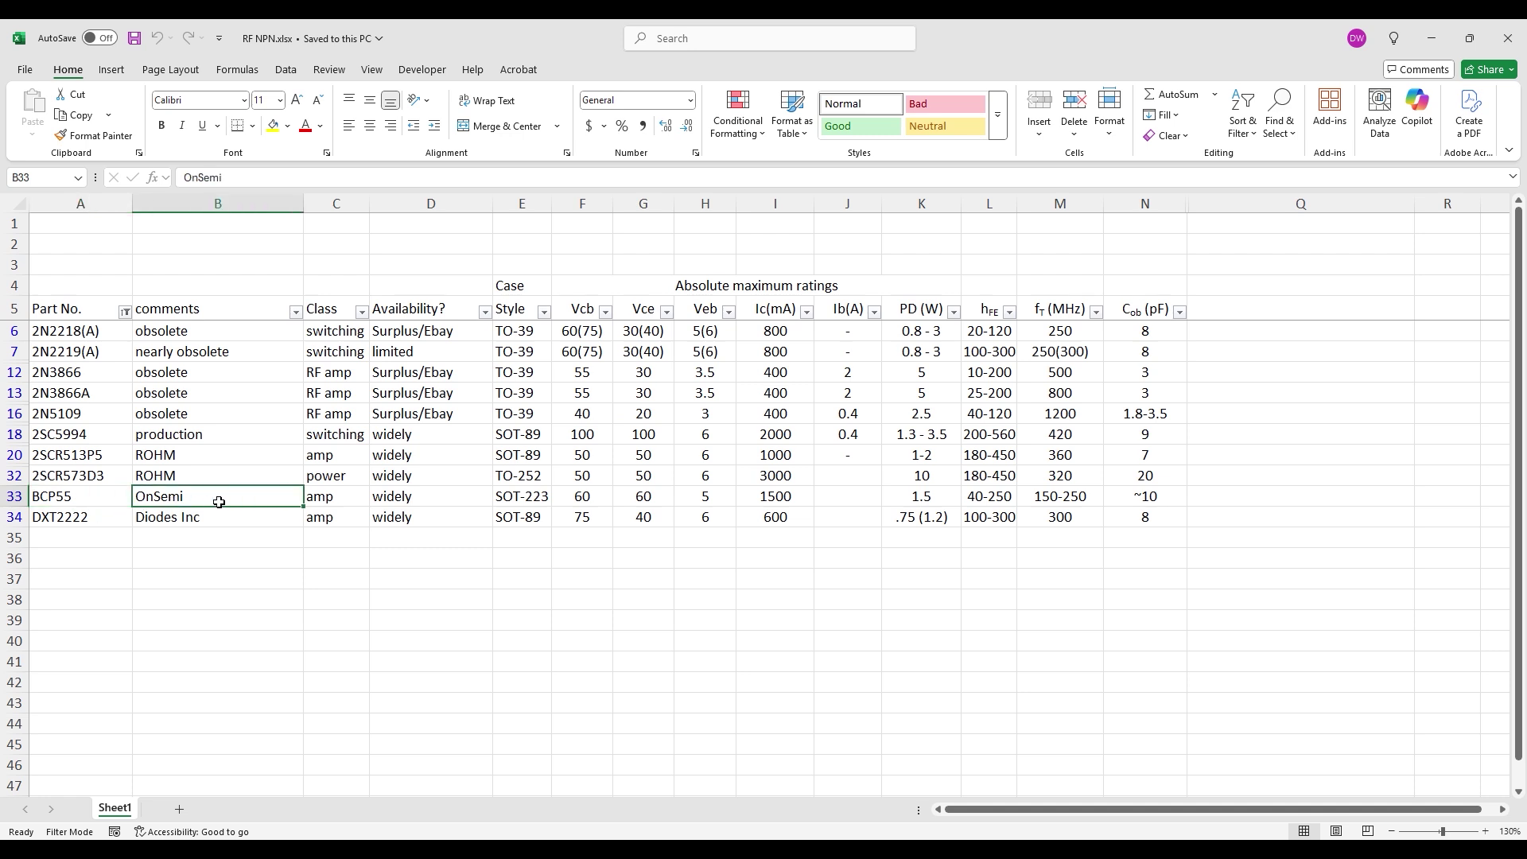
pyautogui.click(535, 501)
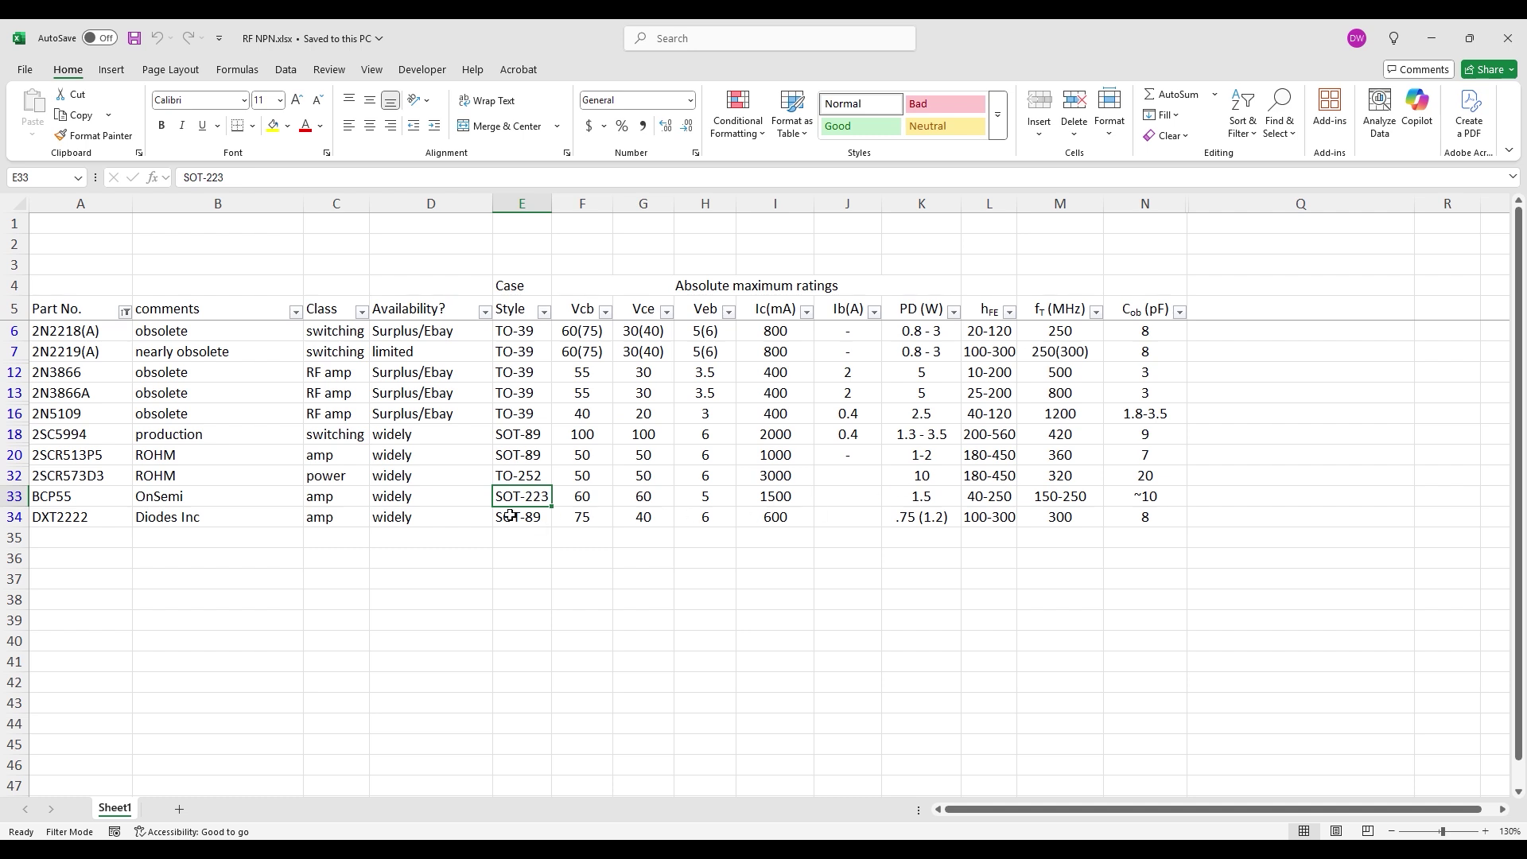
pyautogui.click(83, 525)
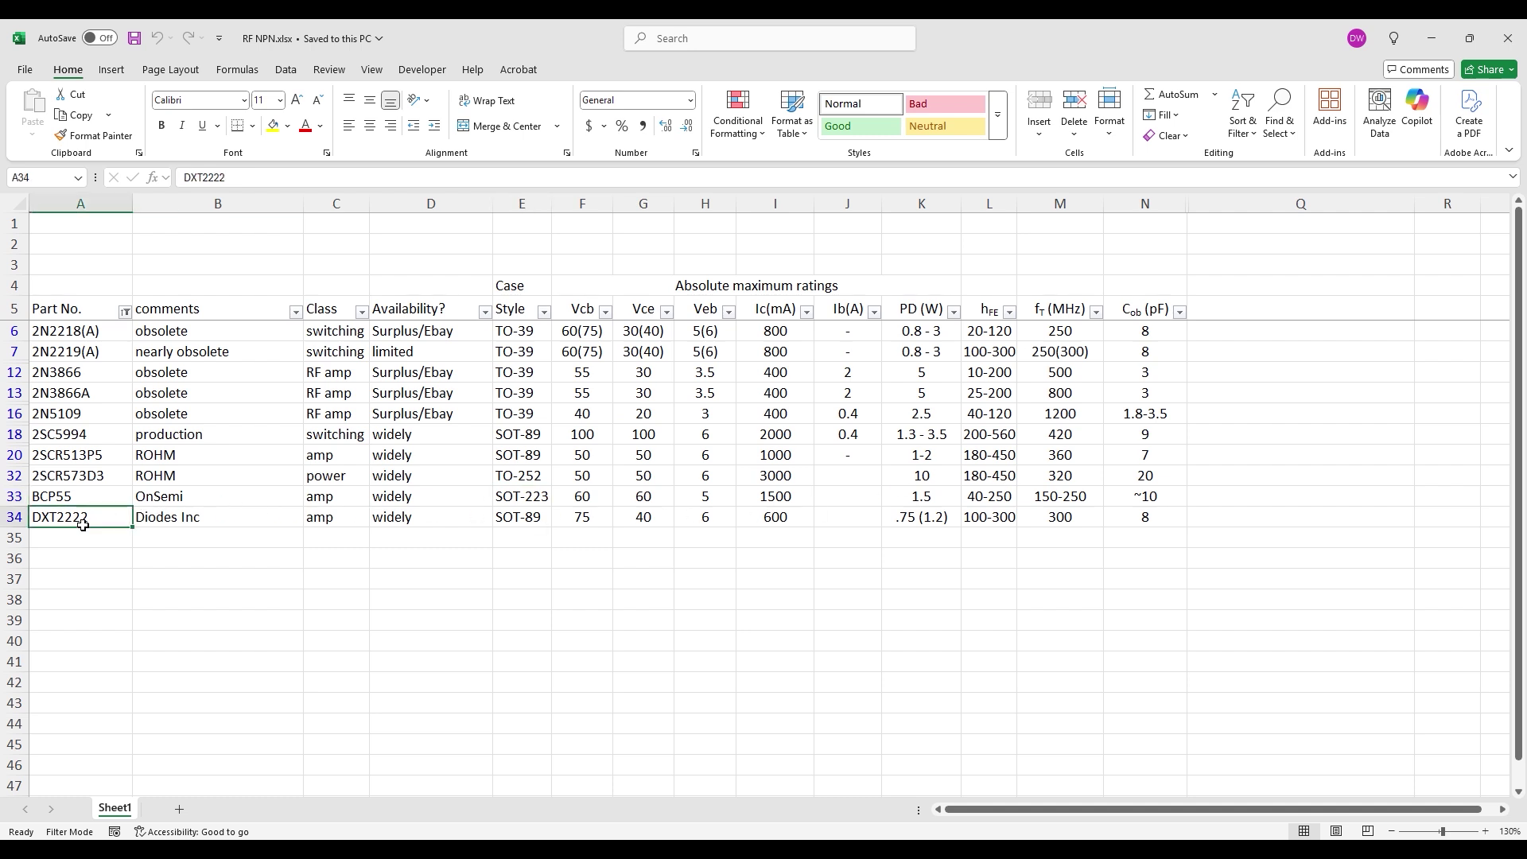
pyautogui.click(183, 528)
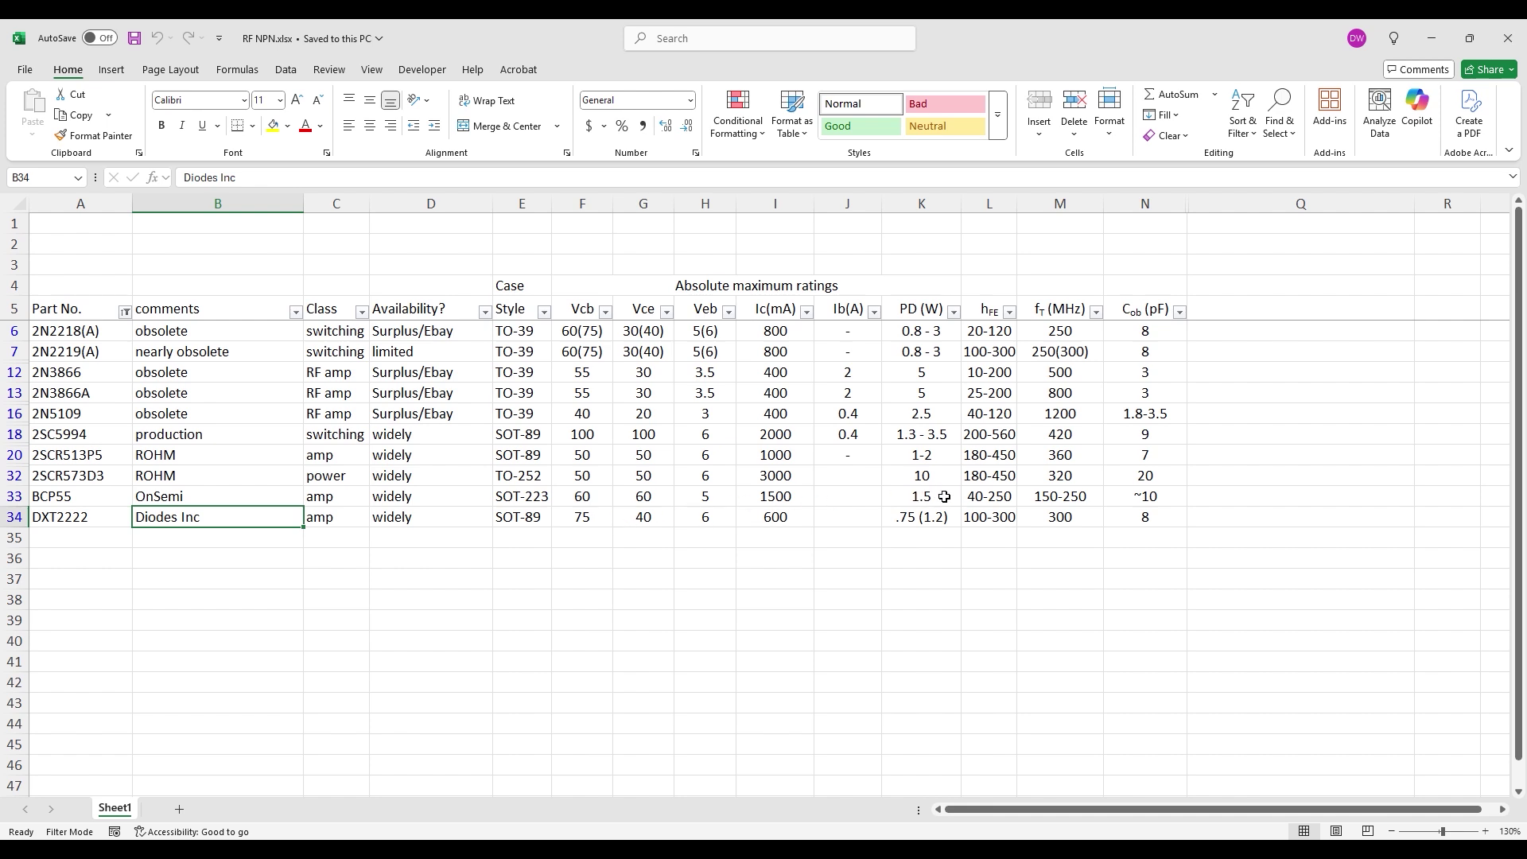
pyautogui.click(921, 513)
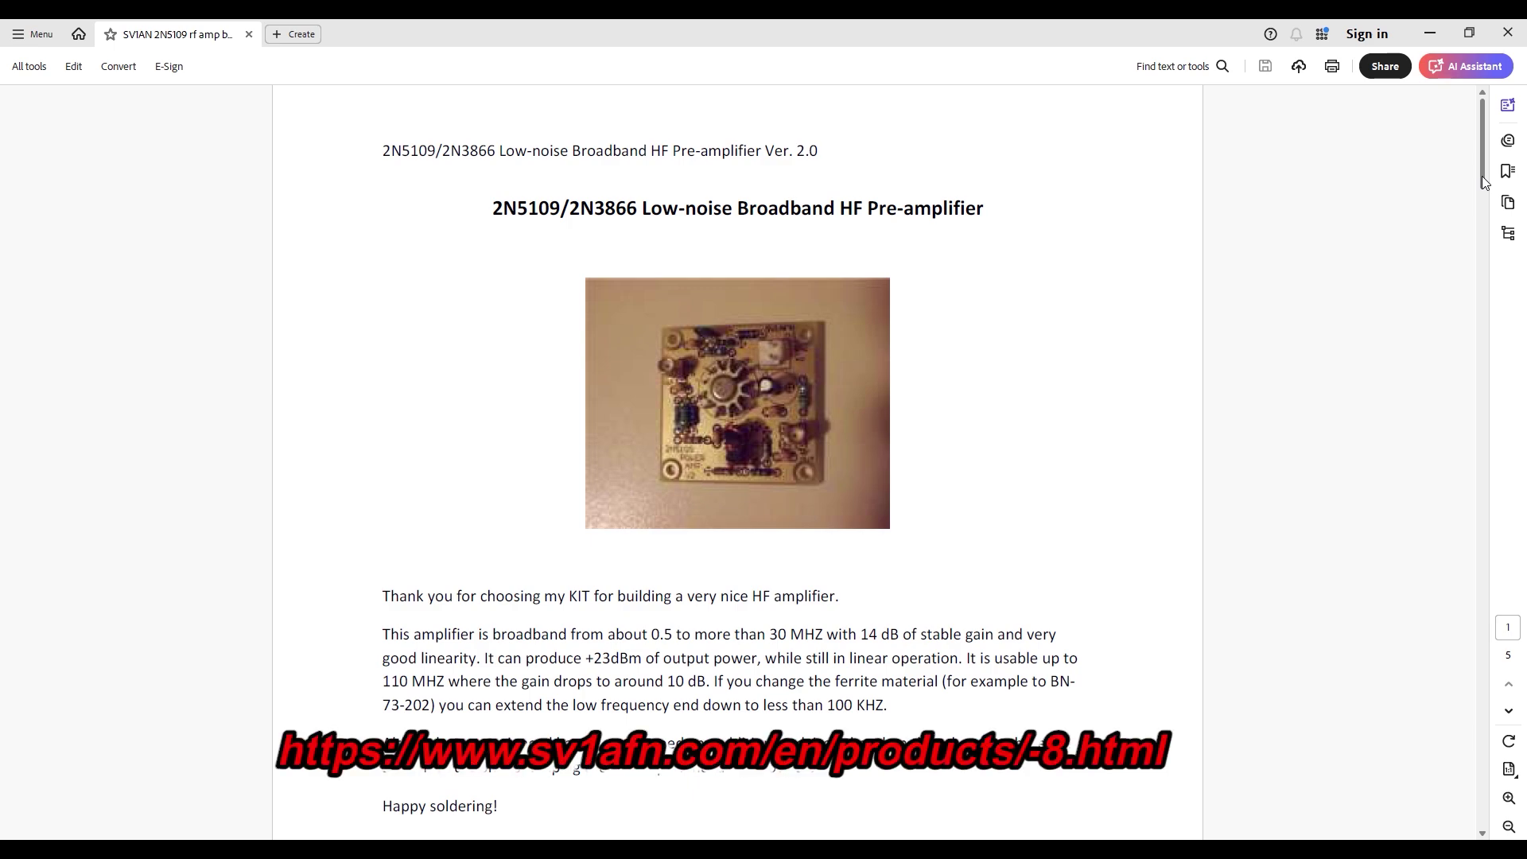
# Scroll the SV1AFN kit manual down to page 3 in Acrobat
pyautogui.moveTo(1481, 181); pyautogui.dragTo(1518, 770)
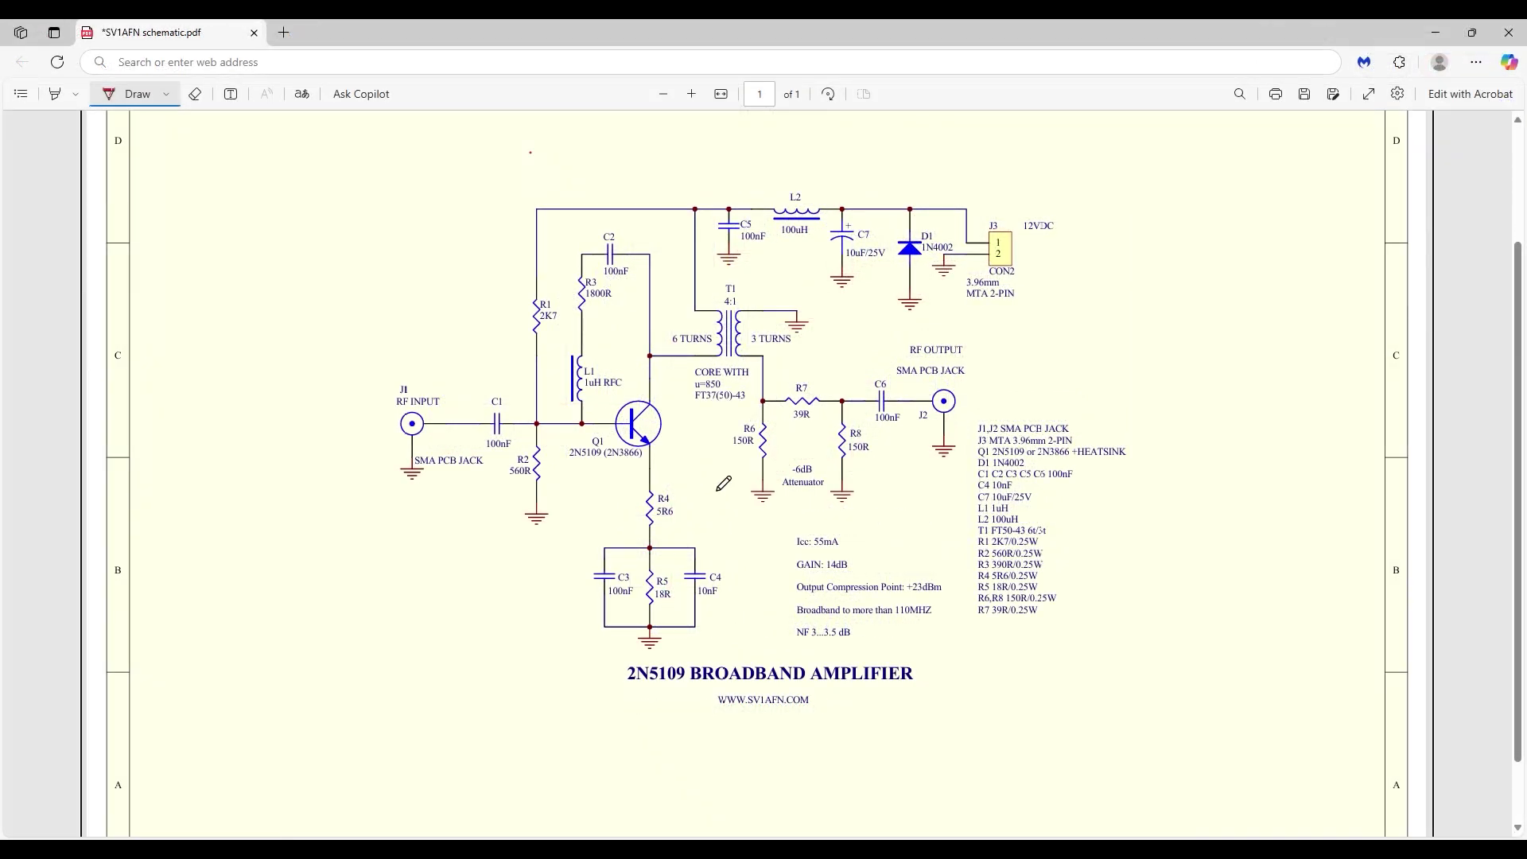
# Circle Q1's 2N5109 label, the Icc: 55mA note and the GAIN: 14dB note in red ink
pyautogui.moveTo(614, 448)
pyautogui.mouseDown()
pyautogui.moveTo(562, 451)
pyautogui.moveTo(587, 474)
pyautogui.moveTo(614, 467)
pyautogui.moveTo(606, 452)
pyautogui.mouseUp()
pyautogui.moveTo(806, 528)
pyautogui.mouseDown()
pyautogui.moveTo(866, 537)
pyautogui.moveTo(871, 551)
pyautogui.moveTo(767, 556)
pyautogui.moveTo(868, 535)
pyautogui.mouseUp()
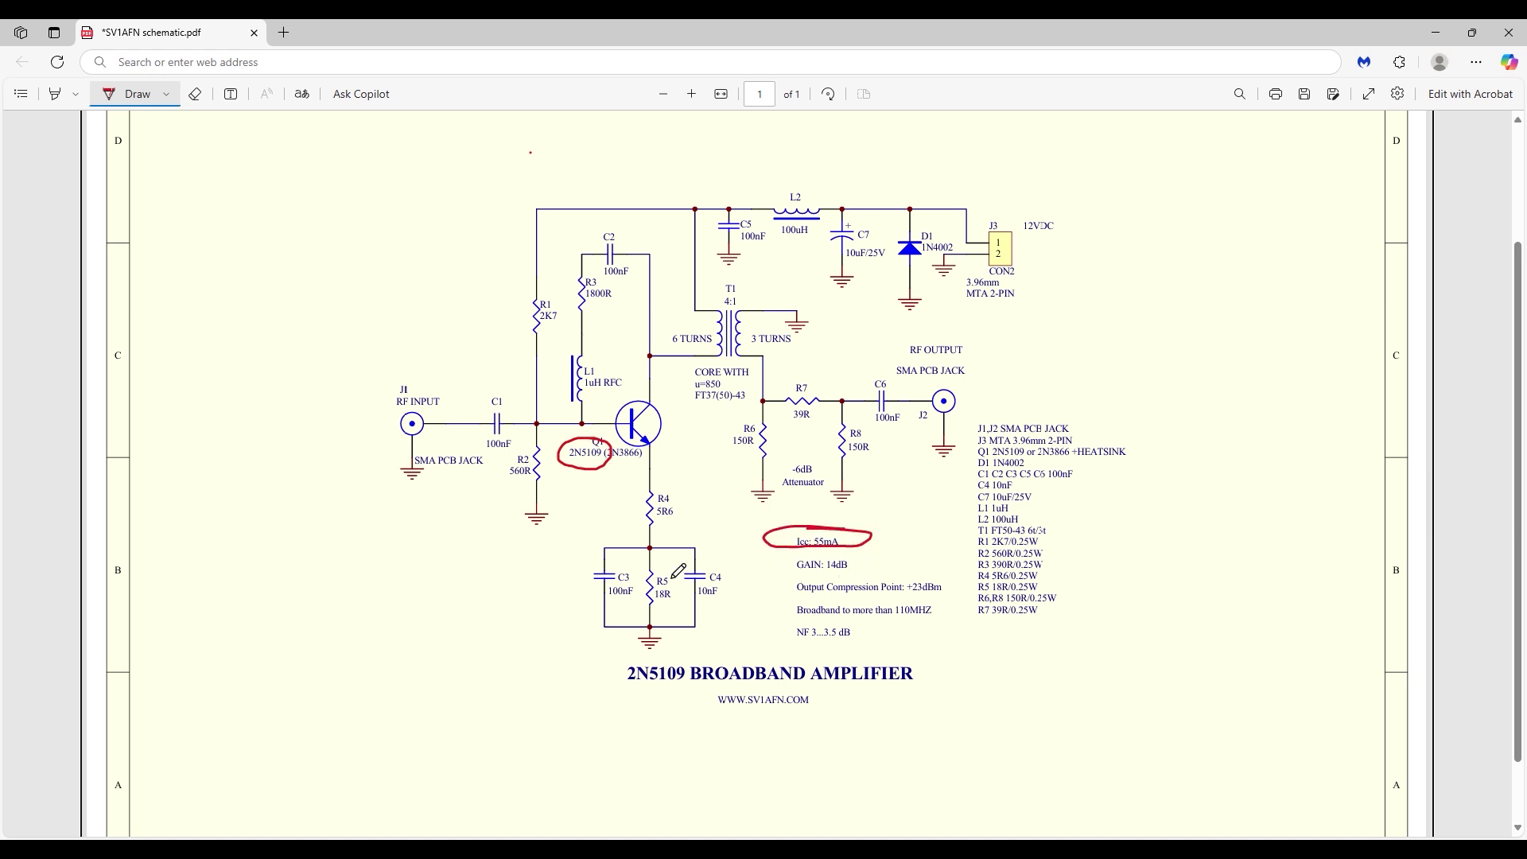
pyautogui.moveTo(795, 571)
pyautogui.mouseDown()
pyautogui.moveTo(853, 566)
pyautogui.moveTo(790, 576)
pyautogui.moveTo(805, 576)
pyautogui.mouseUp()
pyautogui.moveTo(808, 367)
pyautogui.mouseDown()
pyautogui.moveTo(751, 398)
pyautogui.moveTo(733, 441)
pyautogui.moveTo(746, 483)
pyautogui.moveTo(776, 504)
pyautogui.moveTo(854, 507)
pyautogui.moveTo(883, 482)
pyautogui.moveTo(877, 429)
pyautogui.moveTo(839, 382)
pyautogui.moveTo(804, 372)
pyautogui.mouseUp()
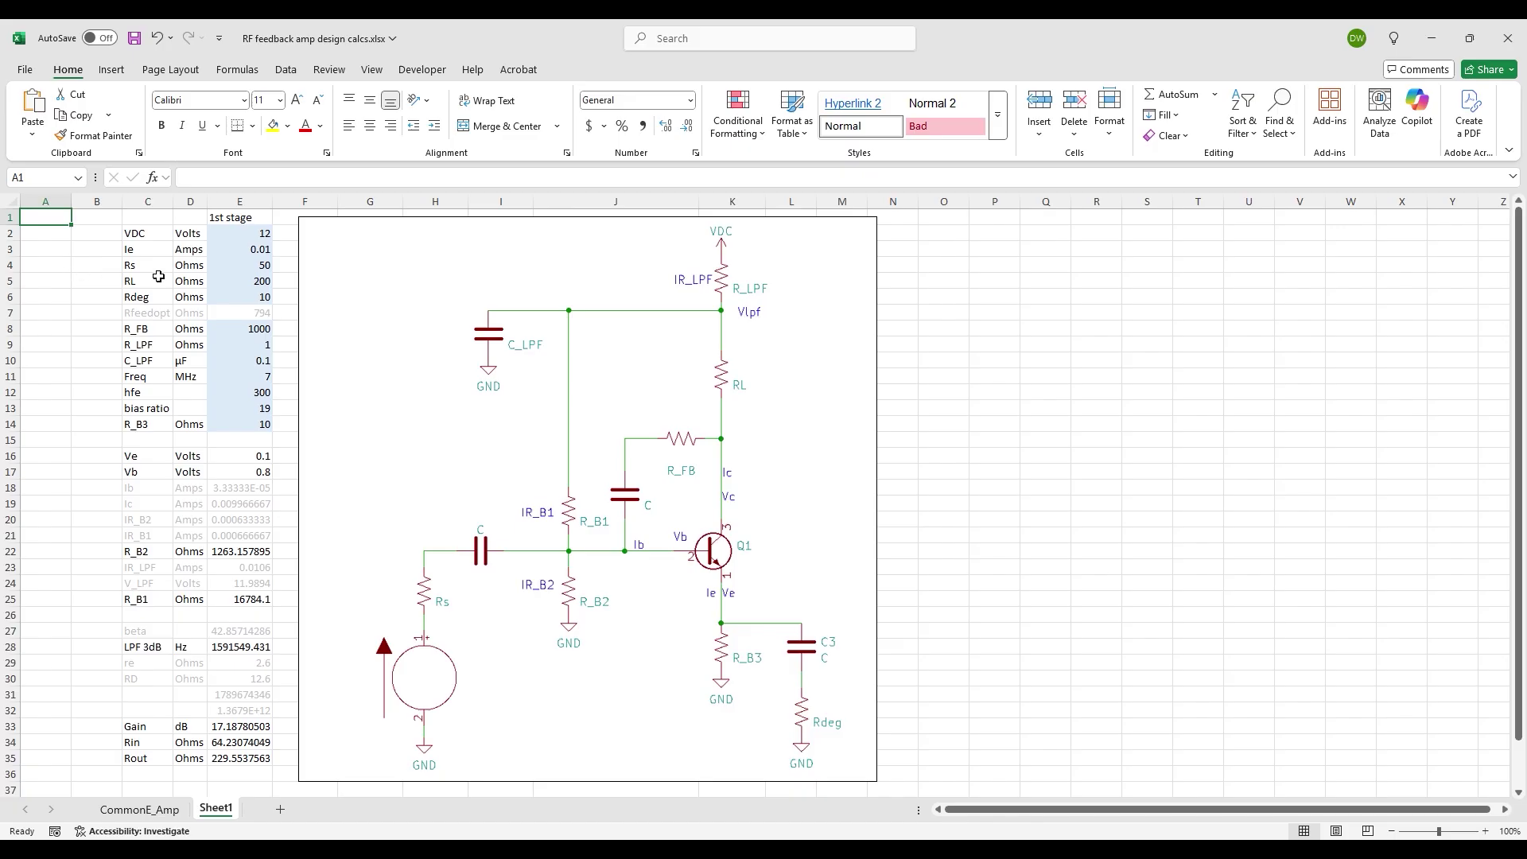
# Enter emitter current 0.055 A, Rdeg 5.6 Ω, R_FB 1800 Ω and a new R_B3 value
pyautogui.click(258, 249)
pyautogui.write('.0')
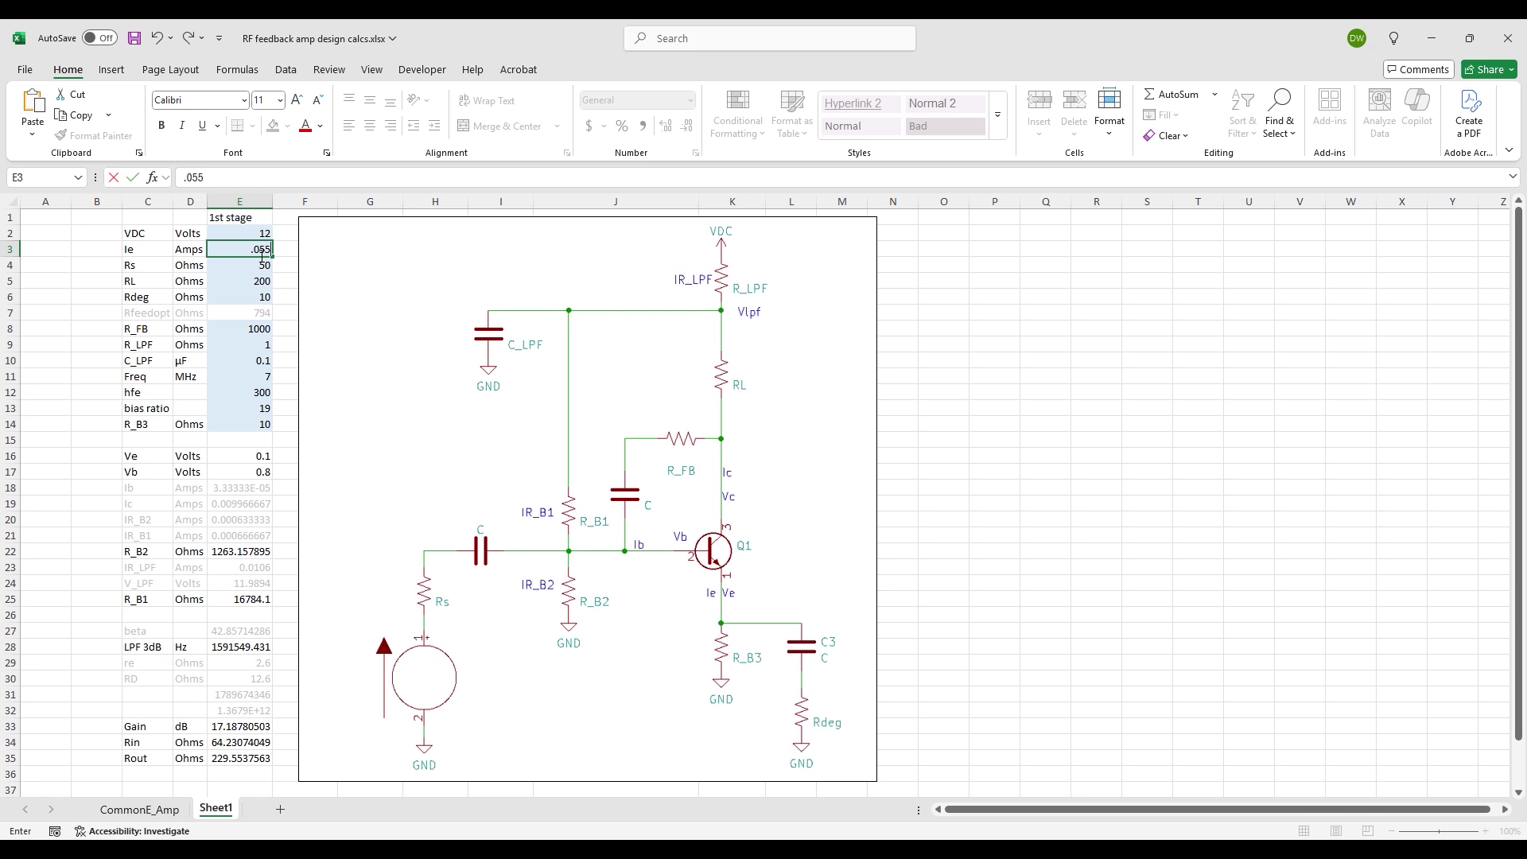
pyautogui.press('Return')
pyautogui.press('Return')
pyautogui.press('Return')
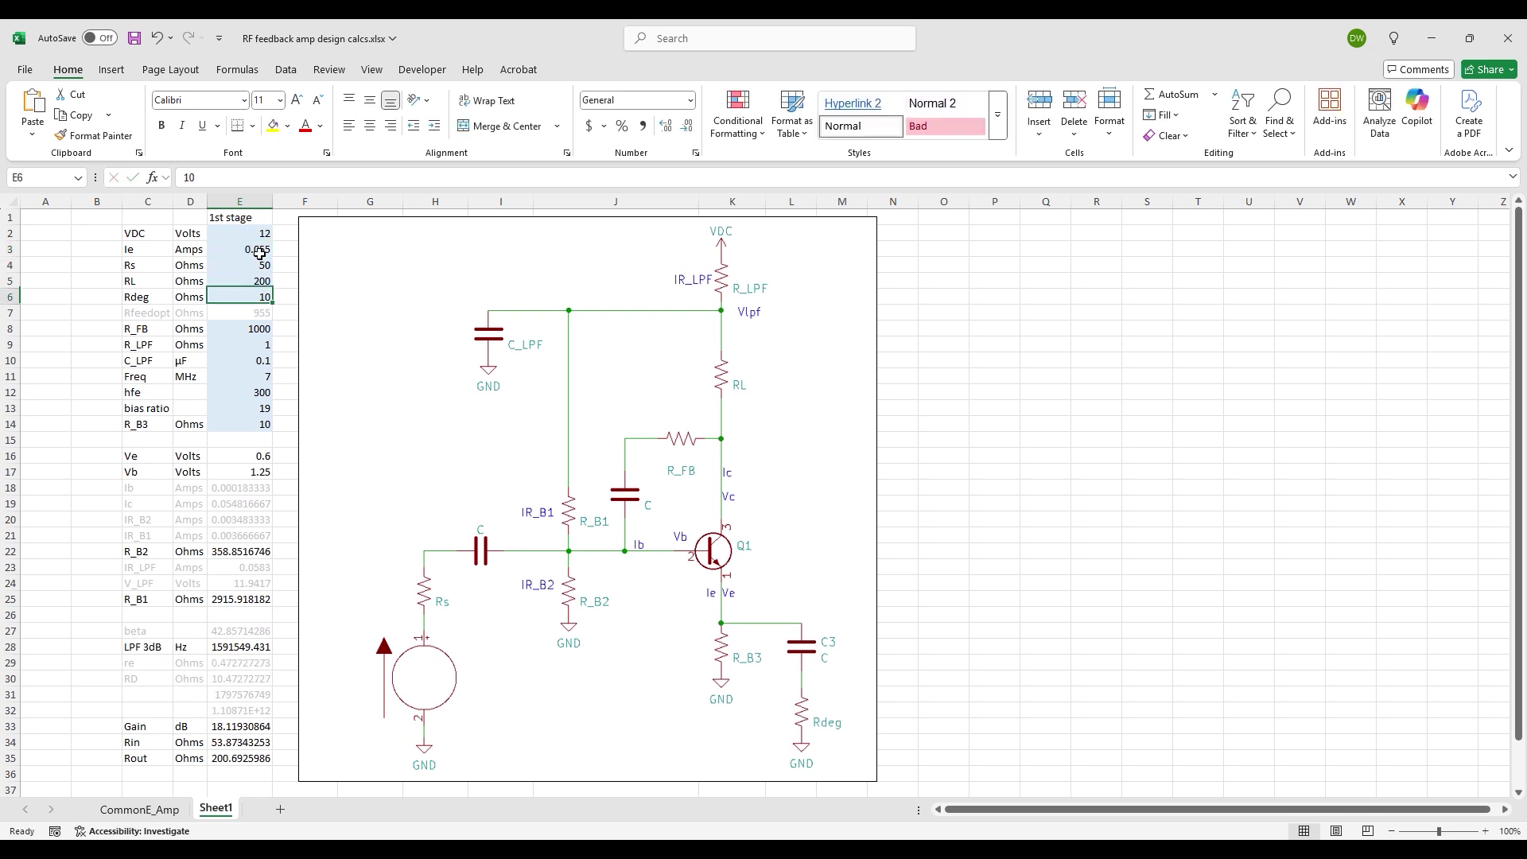
pyautogui.write('5.6')
pyautogui.press('Return')
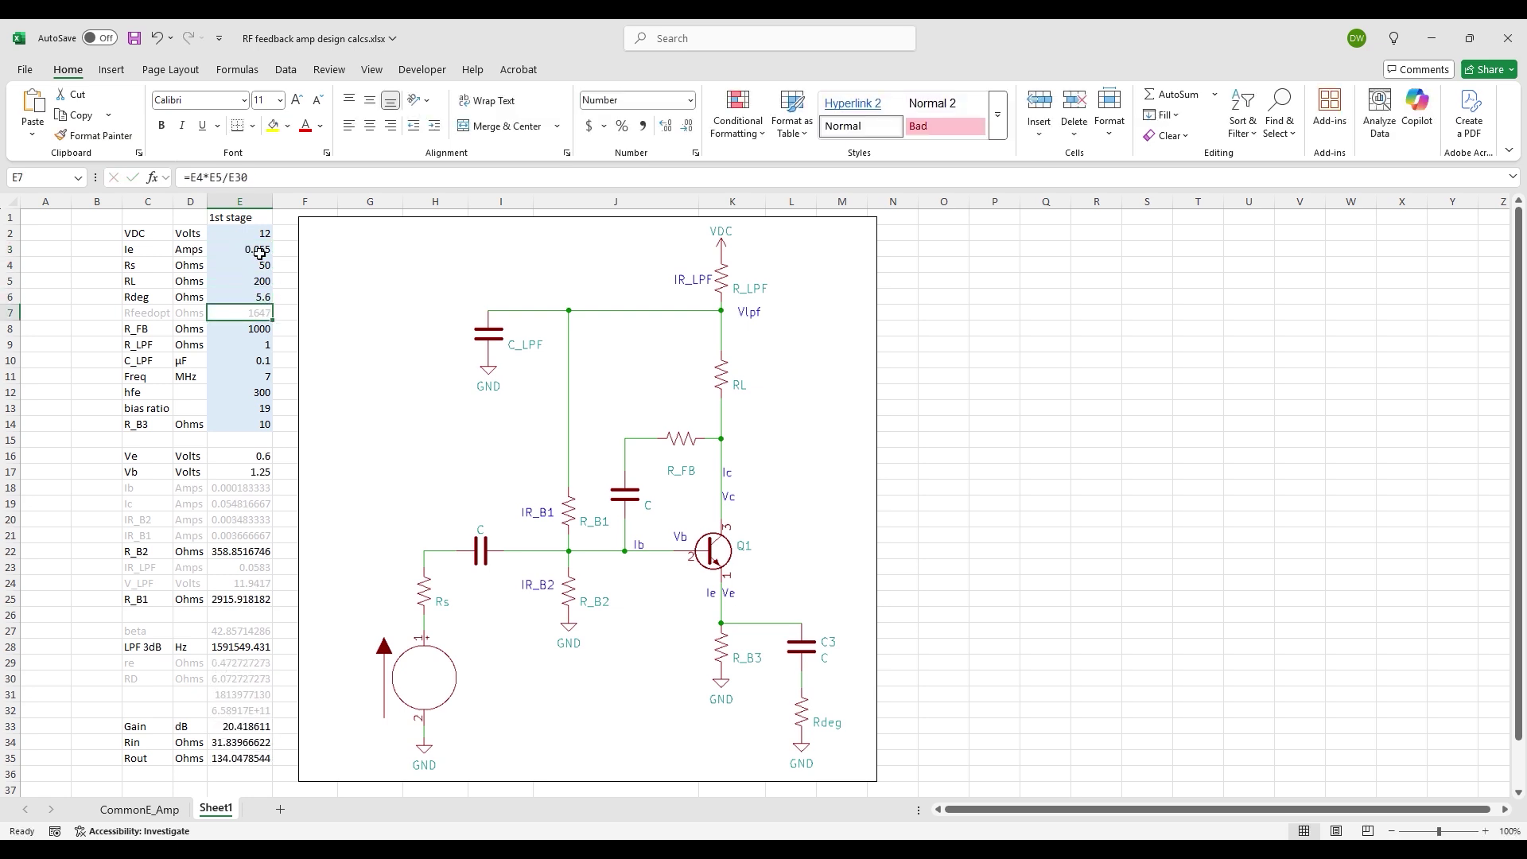
pyautogui.press('Return')
pyautogui.write('18')
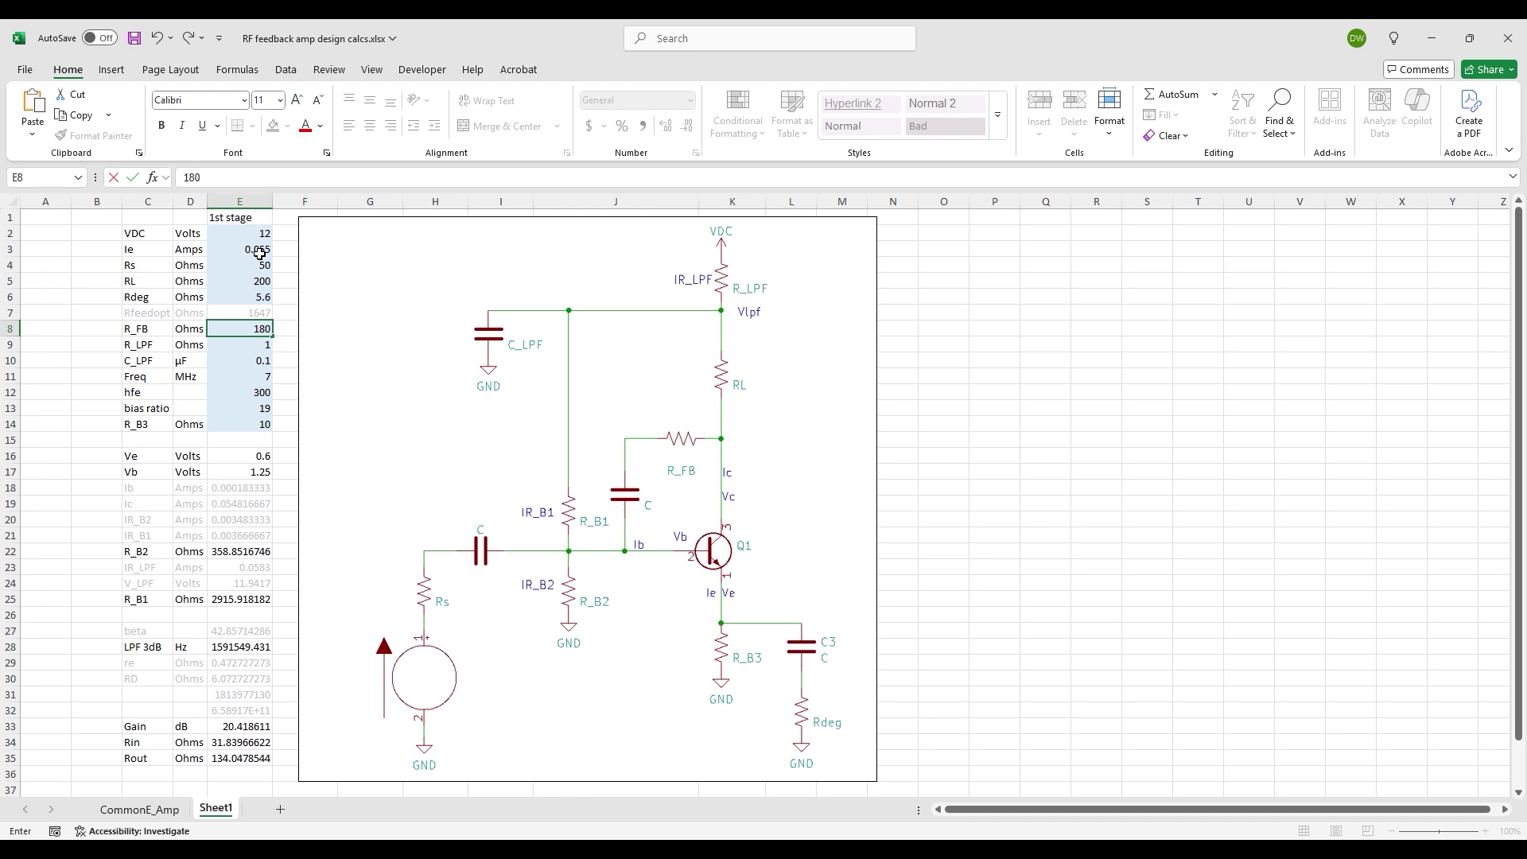
pyautogui.press('Return')
pyautogui.press('Return')
pyautogui.press('Return')
pyautogui.press('Return')
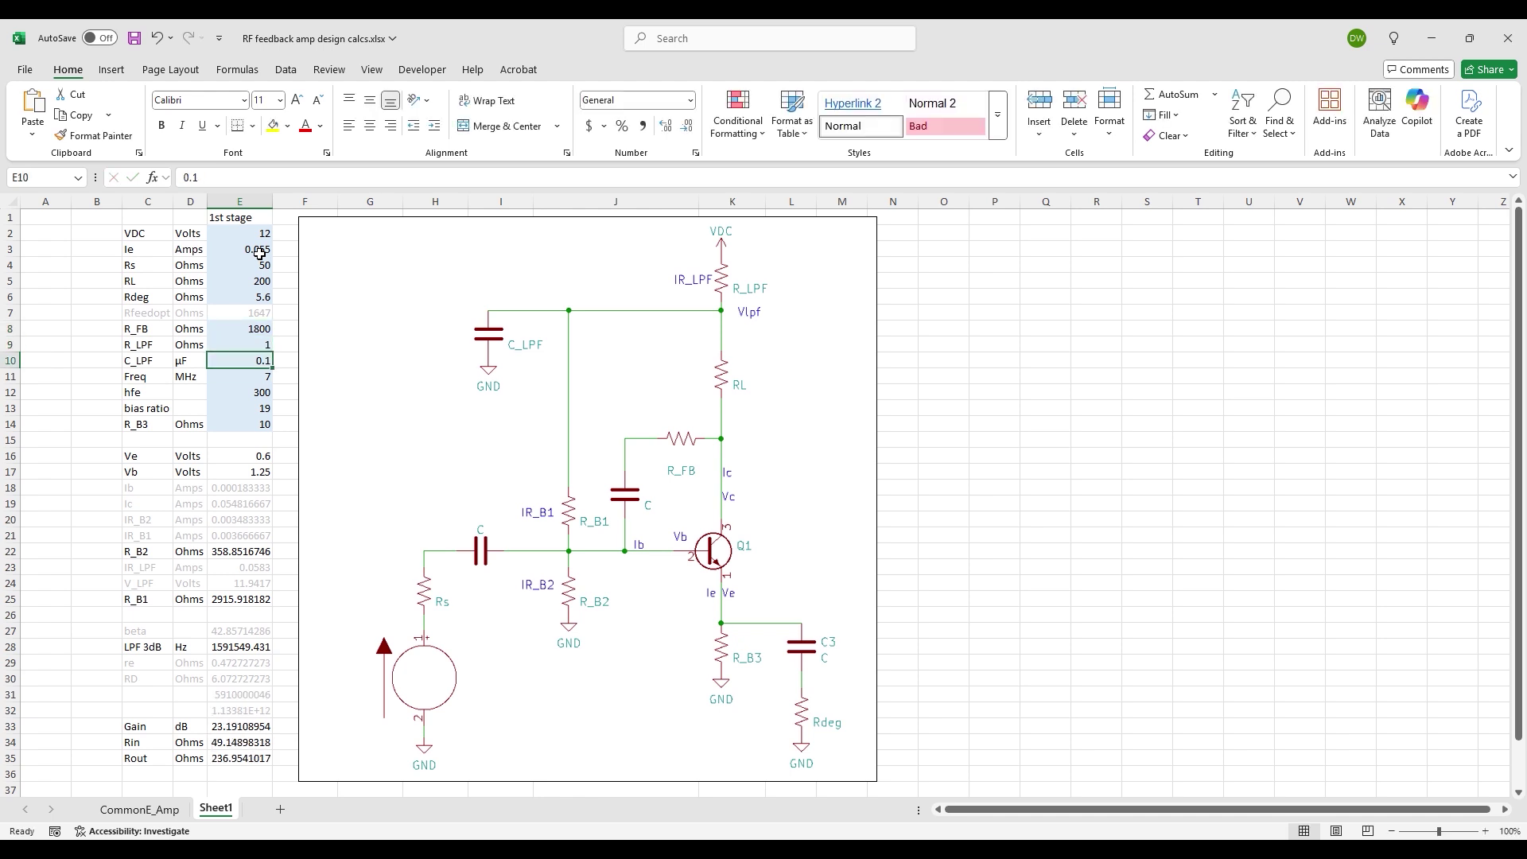
pyautogui.press('Return')
pyautogui.press('Return')
pyautogui.write('23.6')
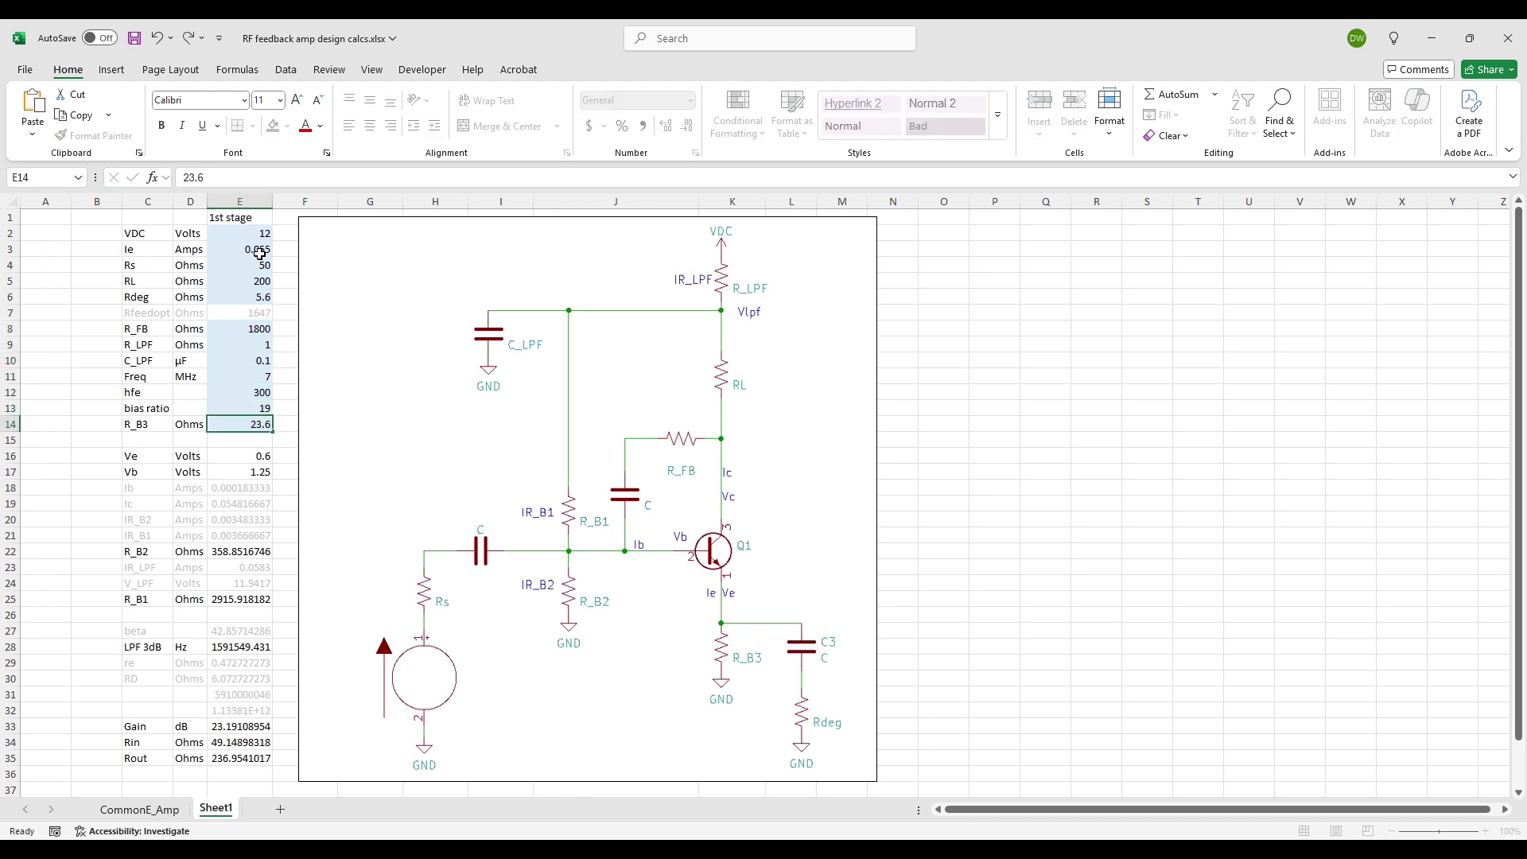
pyautogui.press('Return')
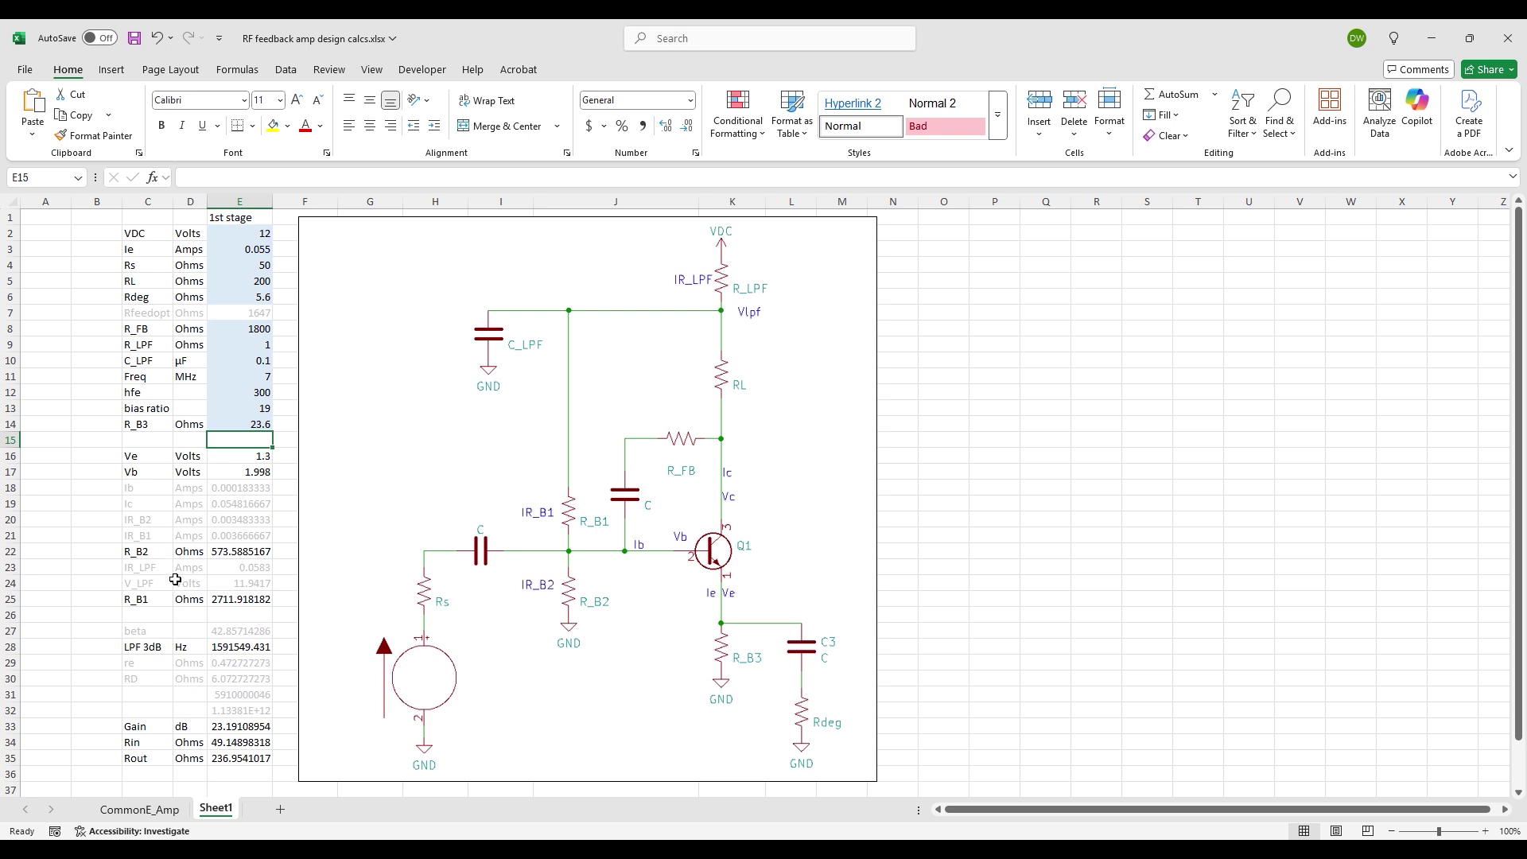
# Review the gain, Rin and Rout formulas in cells E33–E35
pyautogui.click(241, 729)
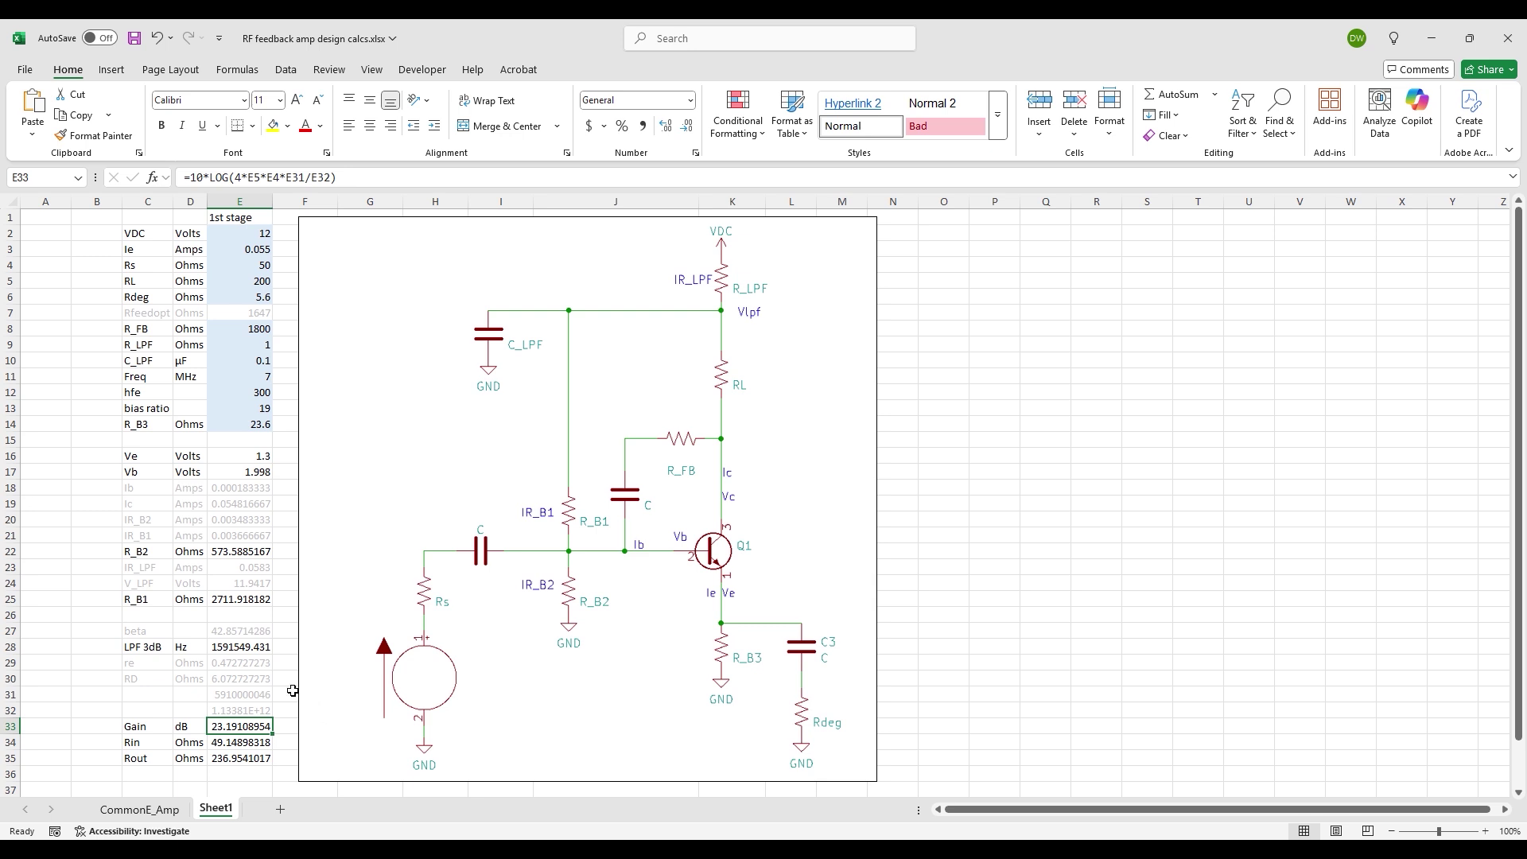
pyautogui.click(233, 748)
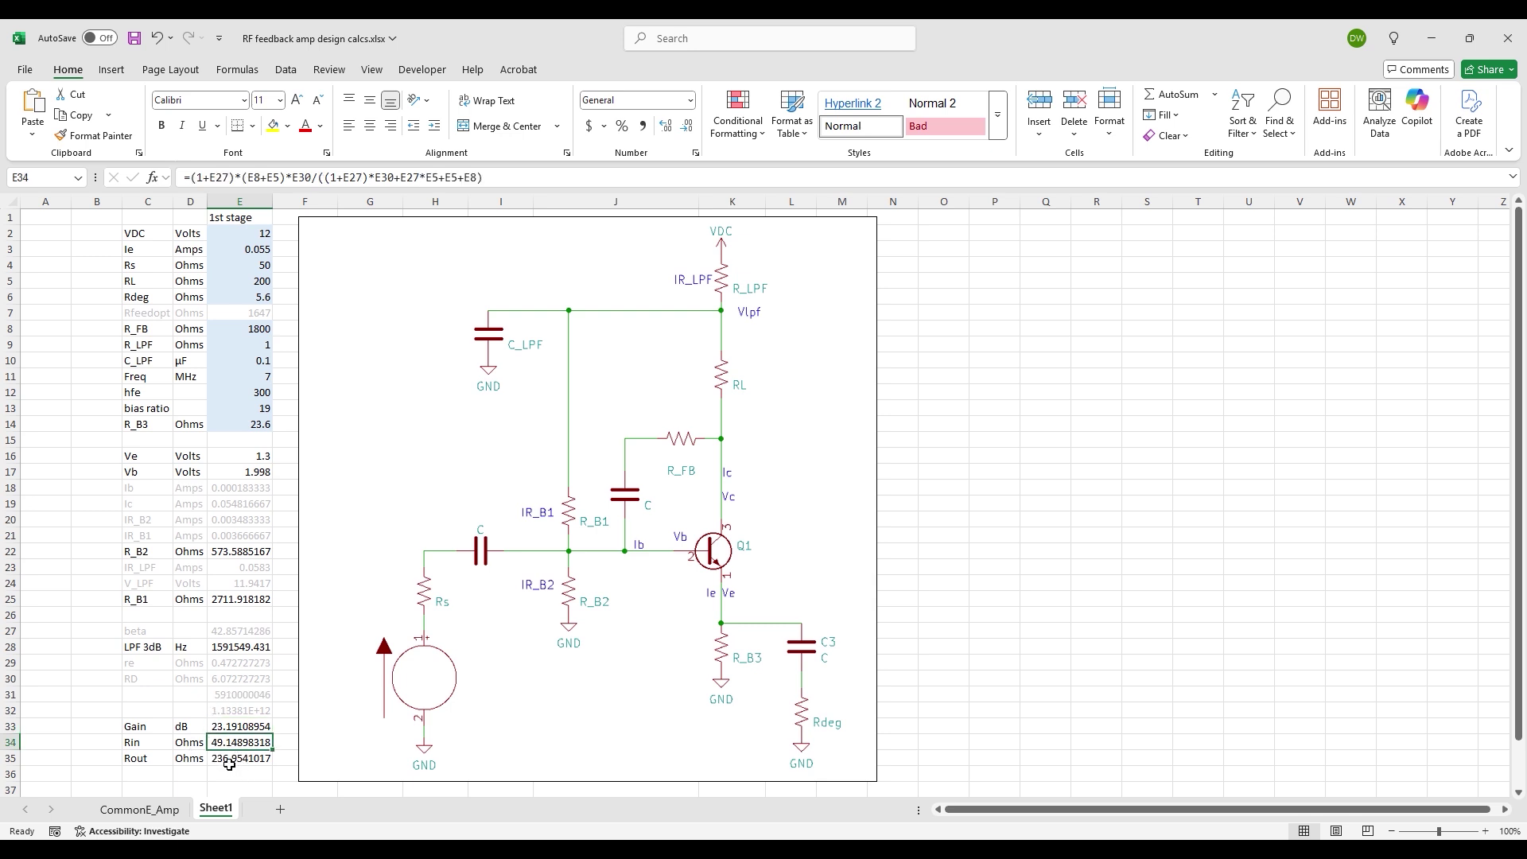
pyautogui.click(229, 761)
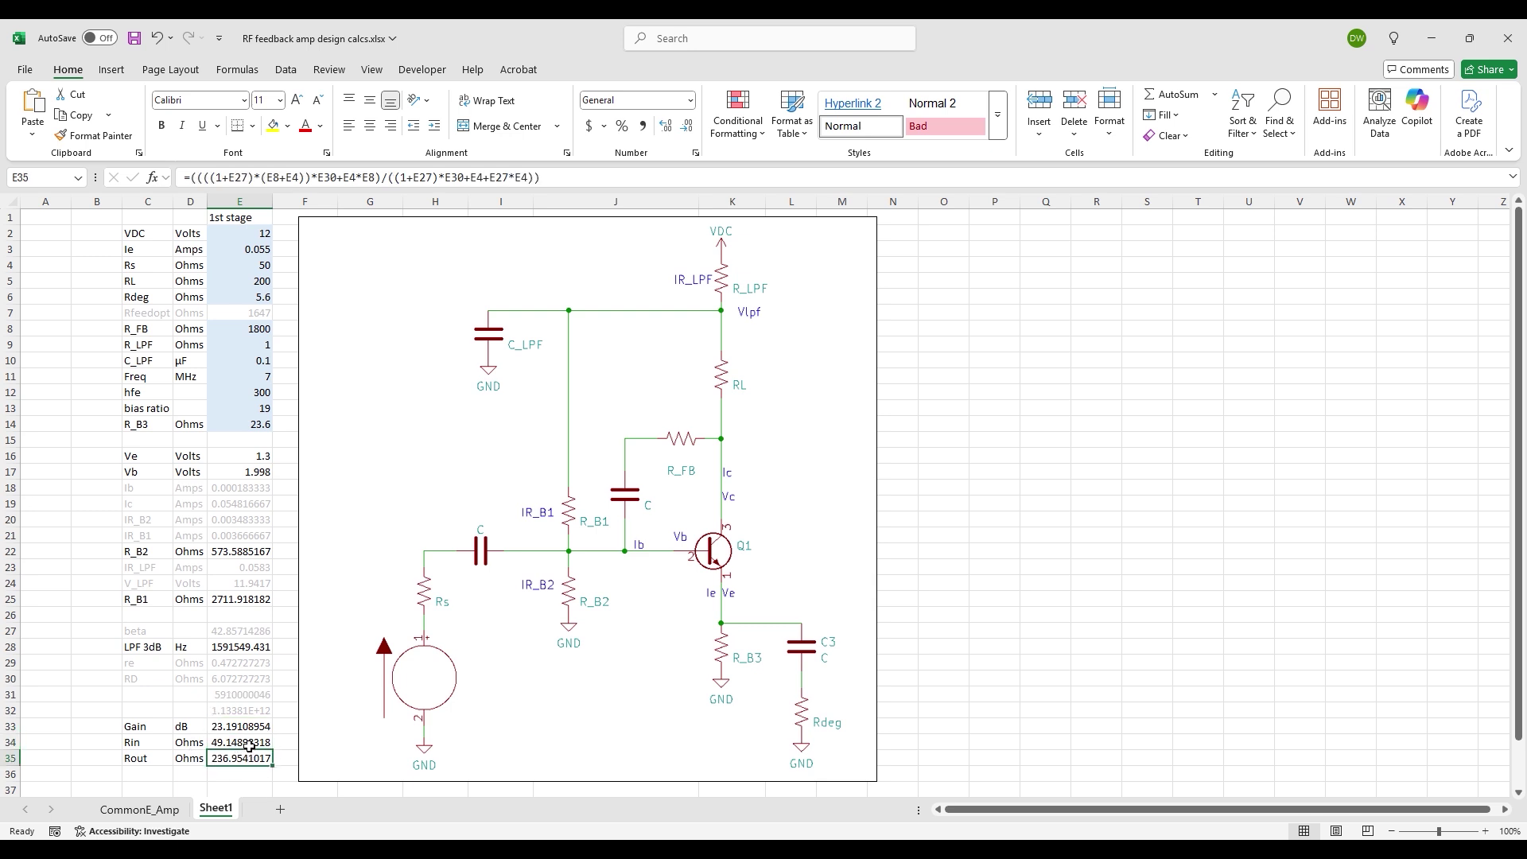
pyautogui.click(251, 745)
pyautogui.click(251, 764)
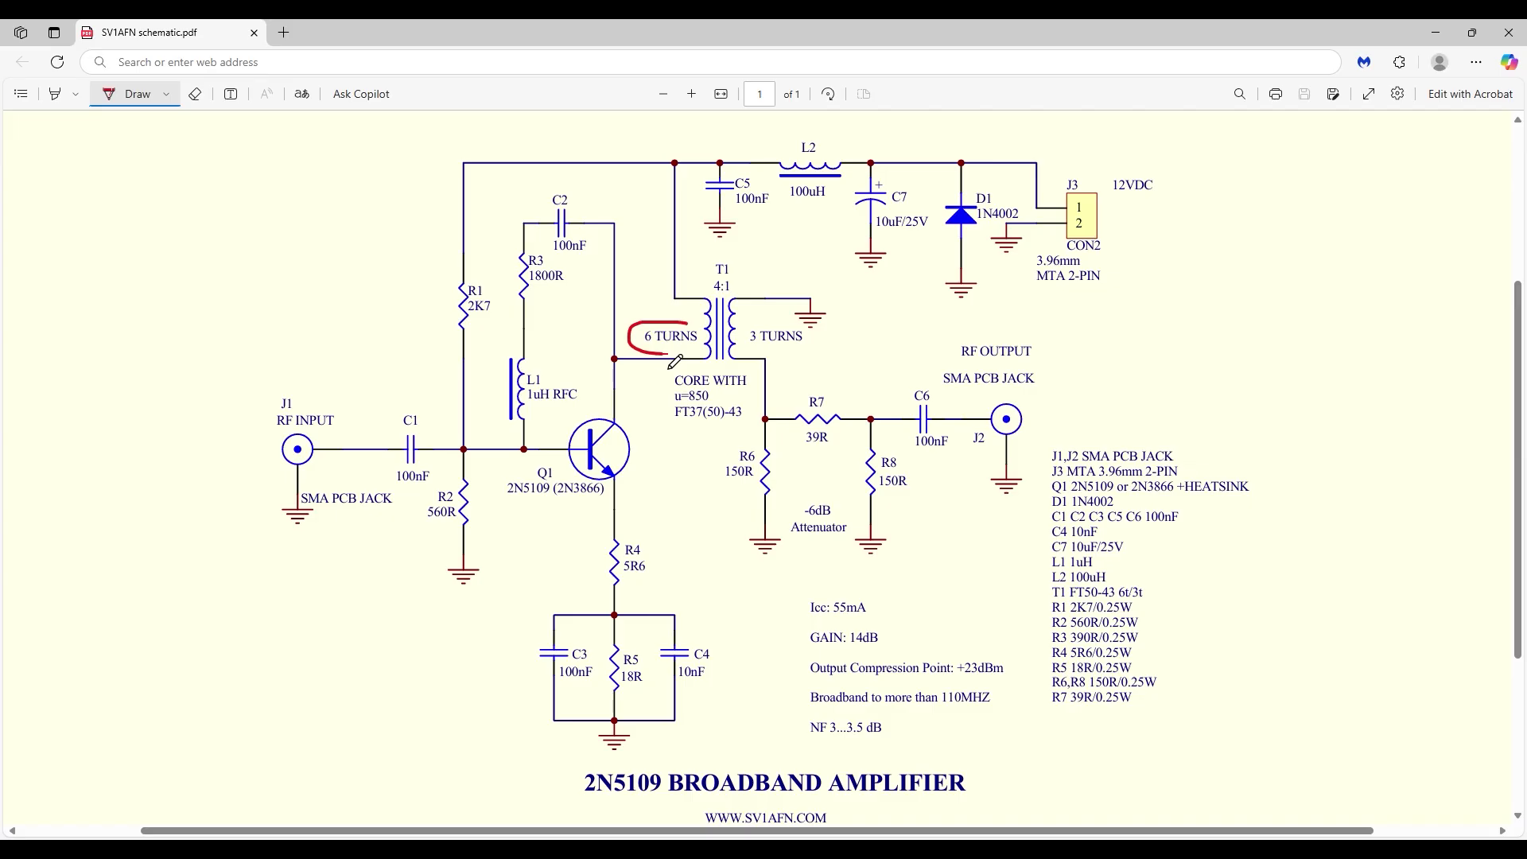
# Circle the 6 TURNS and 3 TURNS labels, T1 4:1 and J2 in red, marking Q1's collector
pyautogui.moveTo(711, 354)
pyautogui.mouseDown()
pyautogui.moveTo(701, 322)
pyautogui.moveTo(646, 322)
pyautogui.mouseUp()
pyautogui.moveTo(775, 320)
pyautogui.mouseDown()
pyautogui.moveTo(730, 357)
pyautogui.moveTo(815, 358)
pyautogui.moveTo(777, 320)
pyautogui.mouseUp()
pyautogui.moveTo(747, 270)
pyautogui.mouseDown()
pyautogui.moveTo(711, 287)
pyautogui.moveTo(722, 314)
pyautogui.moveTo(750, 284)
pyautogui.moveTo(725, 261)
pyautogui.mouseUp()
pyautogui.moveTo(1042, 392)
pyautogui.mouseDown()
pyautogui.moveTo(994, 409)
pyautogui.moveTo(995, 449)
pyautogui.moveTo(1057, 424)
pyautogui.moveTo(995, 377)
pyautogui.mouseUp()
pyautogui.moveTo(621, 280)
pyautogui.mouseDown()
pyautogui.moveTo(647, 383)
pyautogui.moveTo(619, 284)
pyautogui.mouseUp()
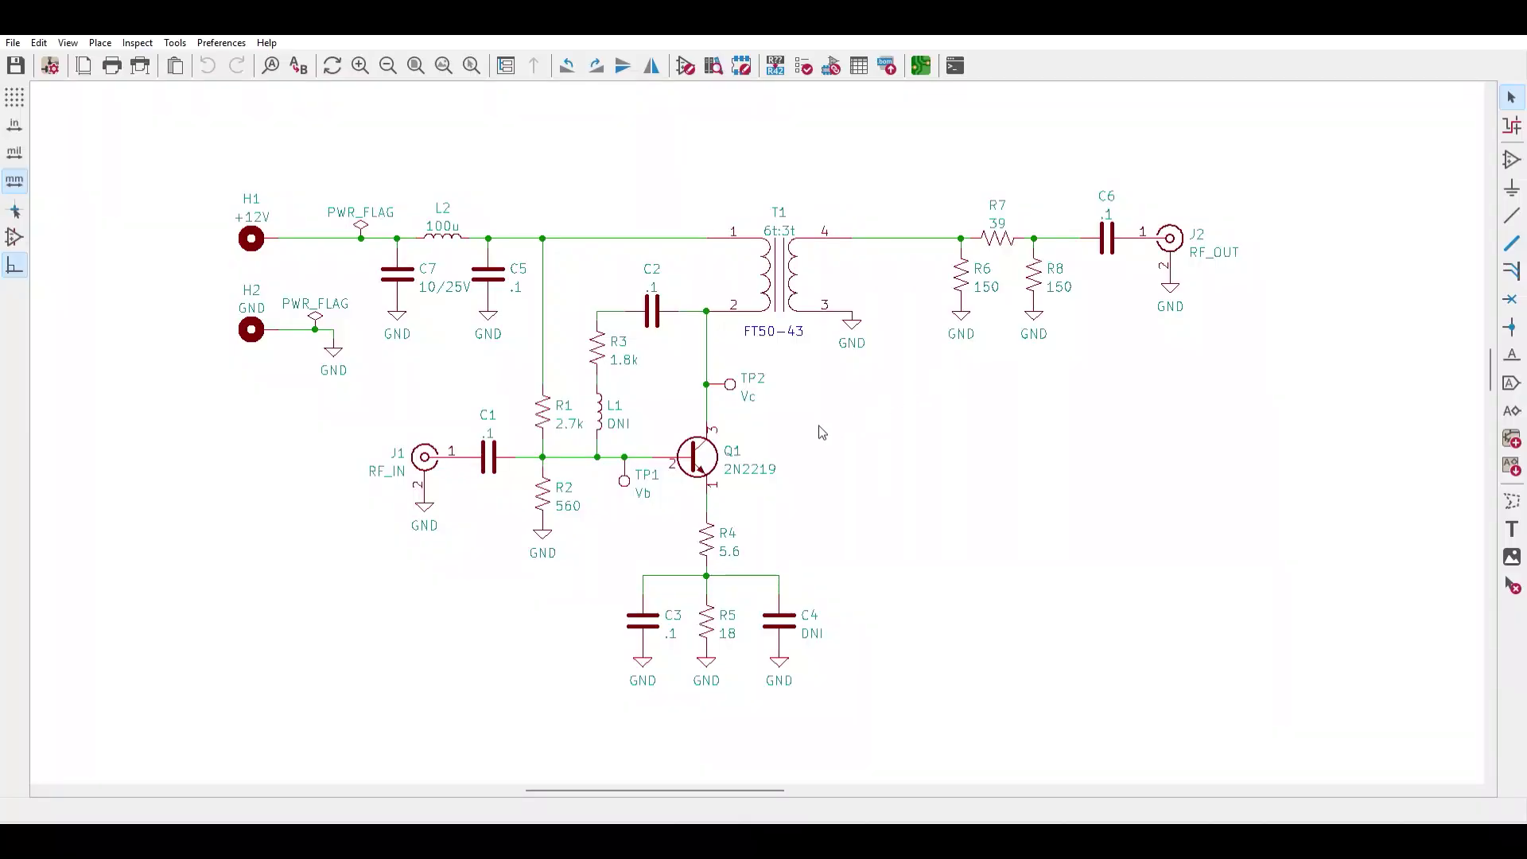
pyautogui.click(644, 490)
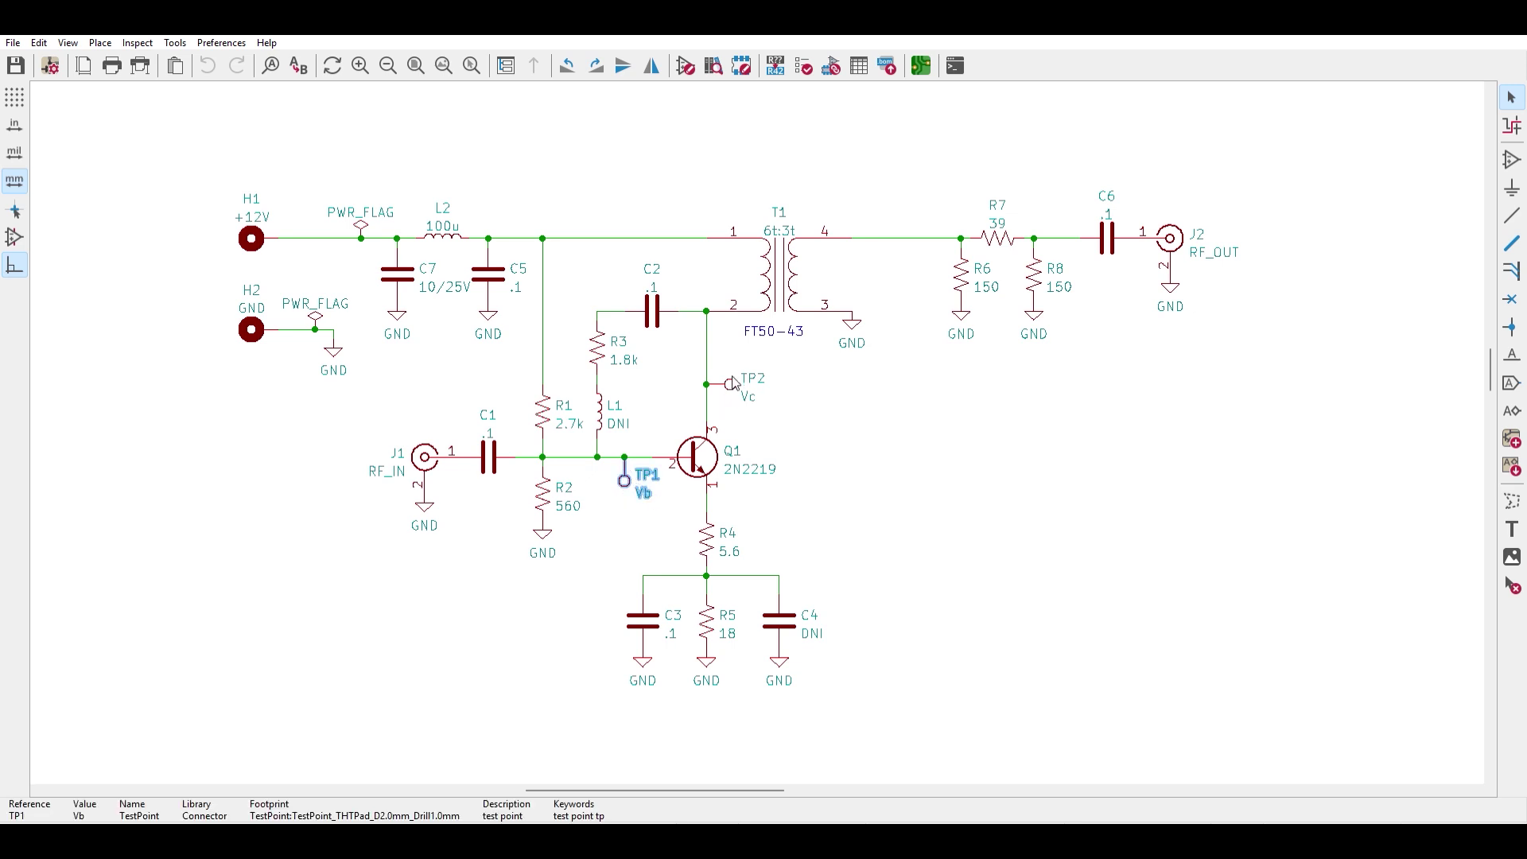
pyautogui.click(727, 387)
pyautogui.click(653, 502)
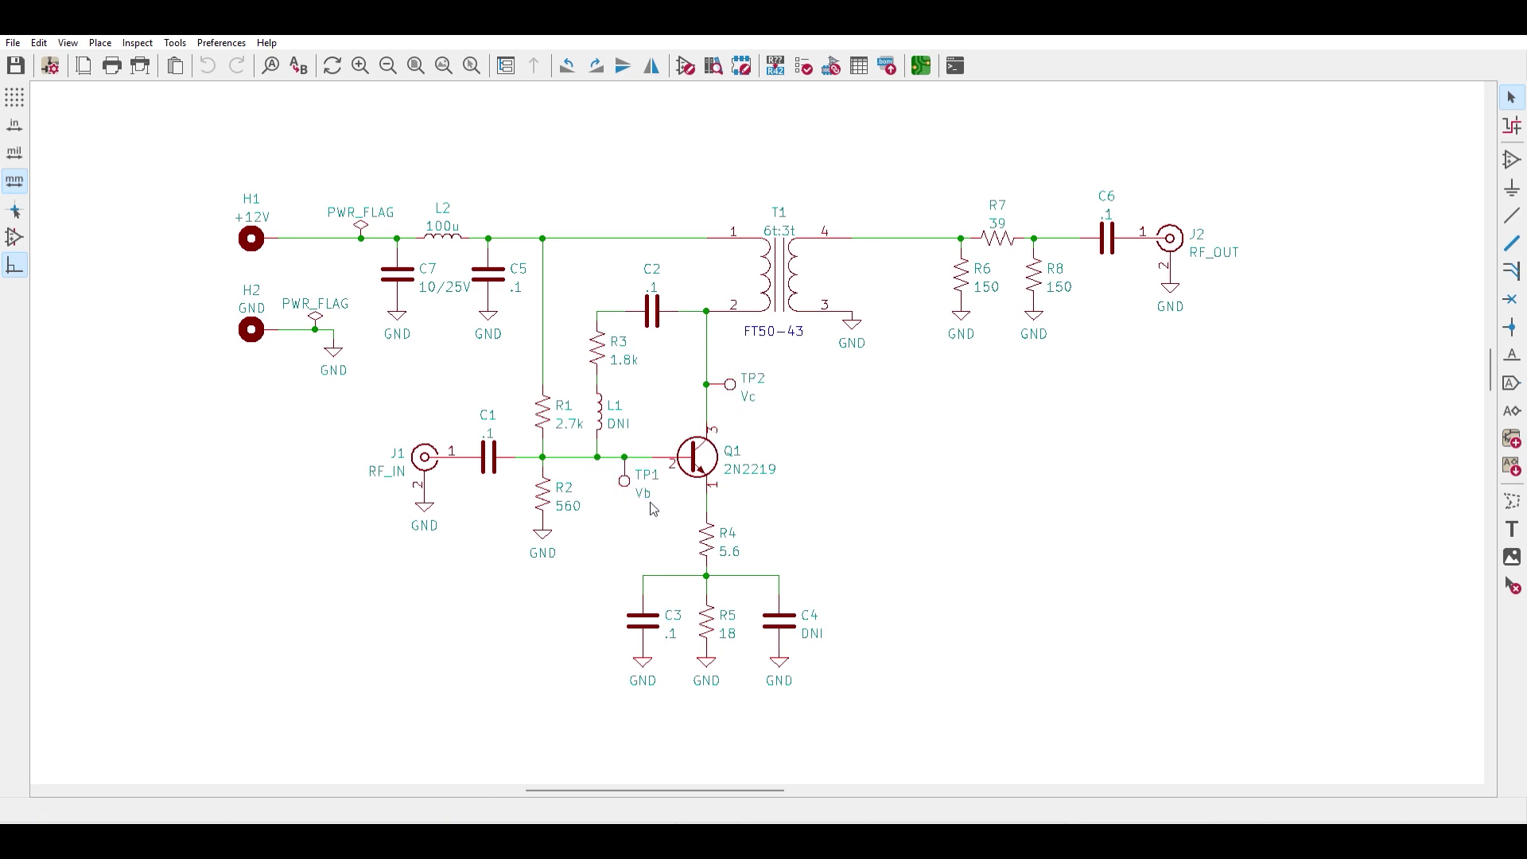
pyautogui.click(605, 410)
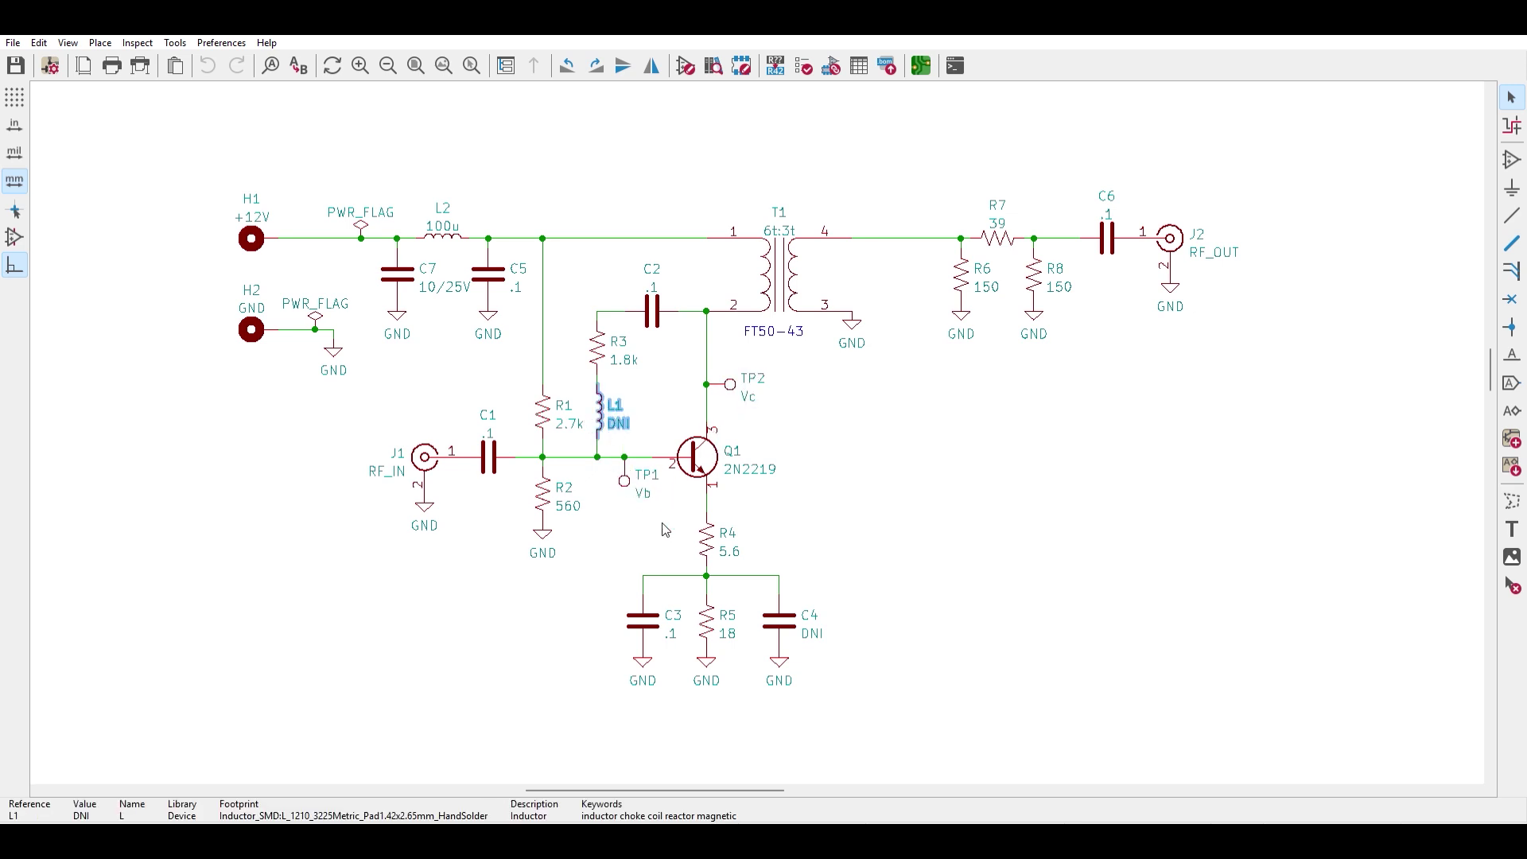
pyautogui.click(776, 614)
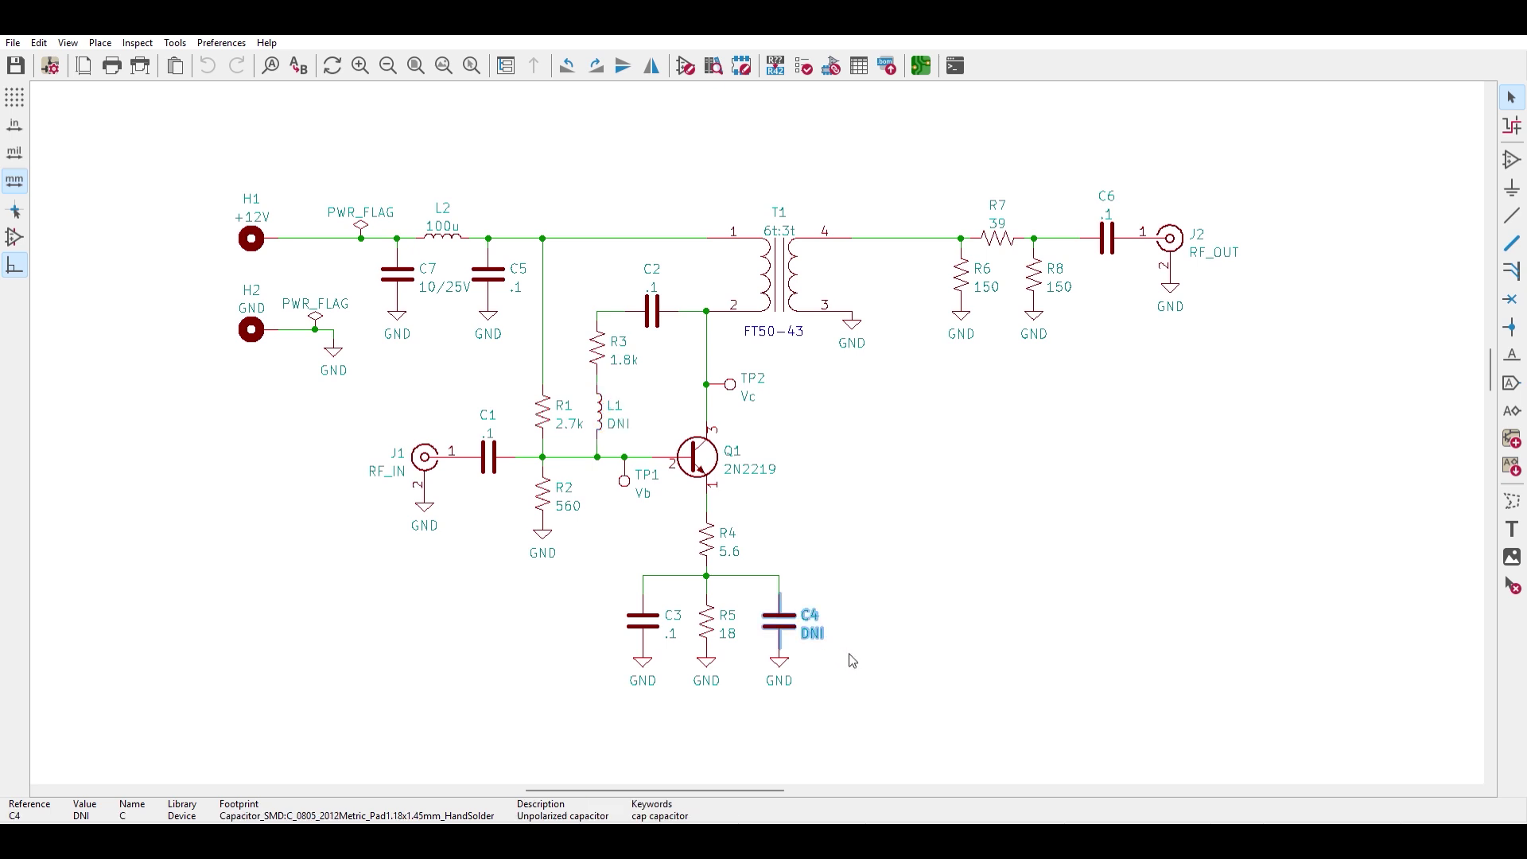
pyautogui.click(852, 661)
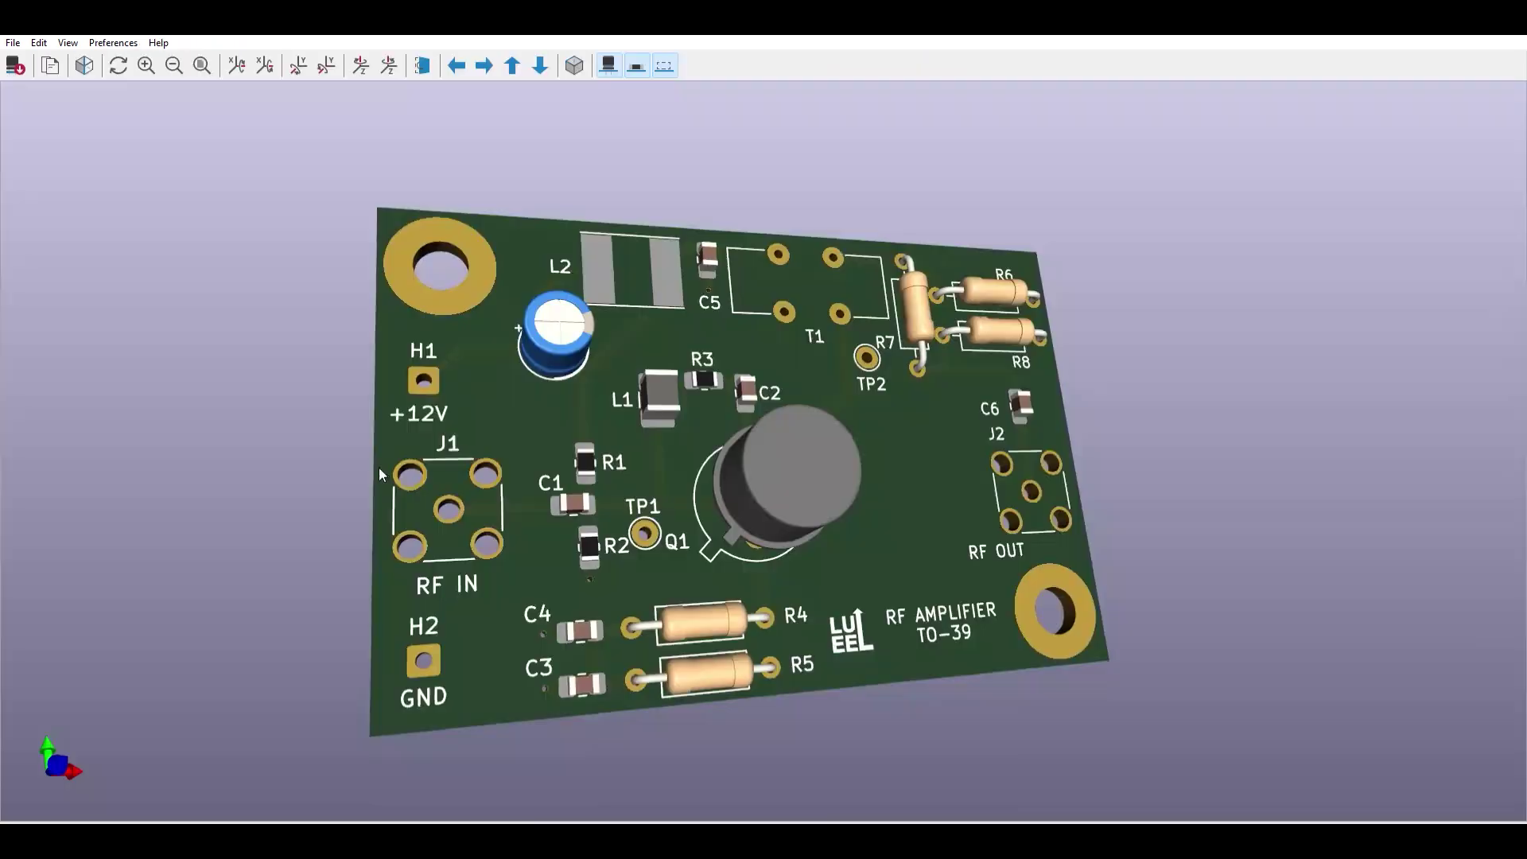
# Orbit the 3D board from edge-on to near face-on, showing Q1 on its copper pad
pyautogui.moveTo(378, 467); pyautogui.dragTo(588, 351)
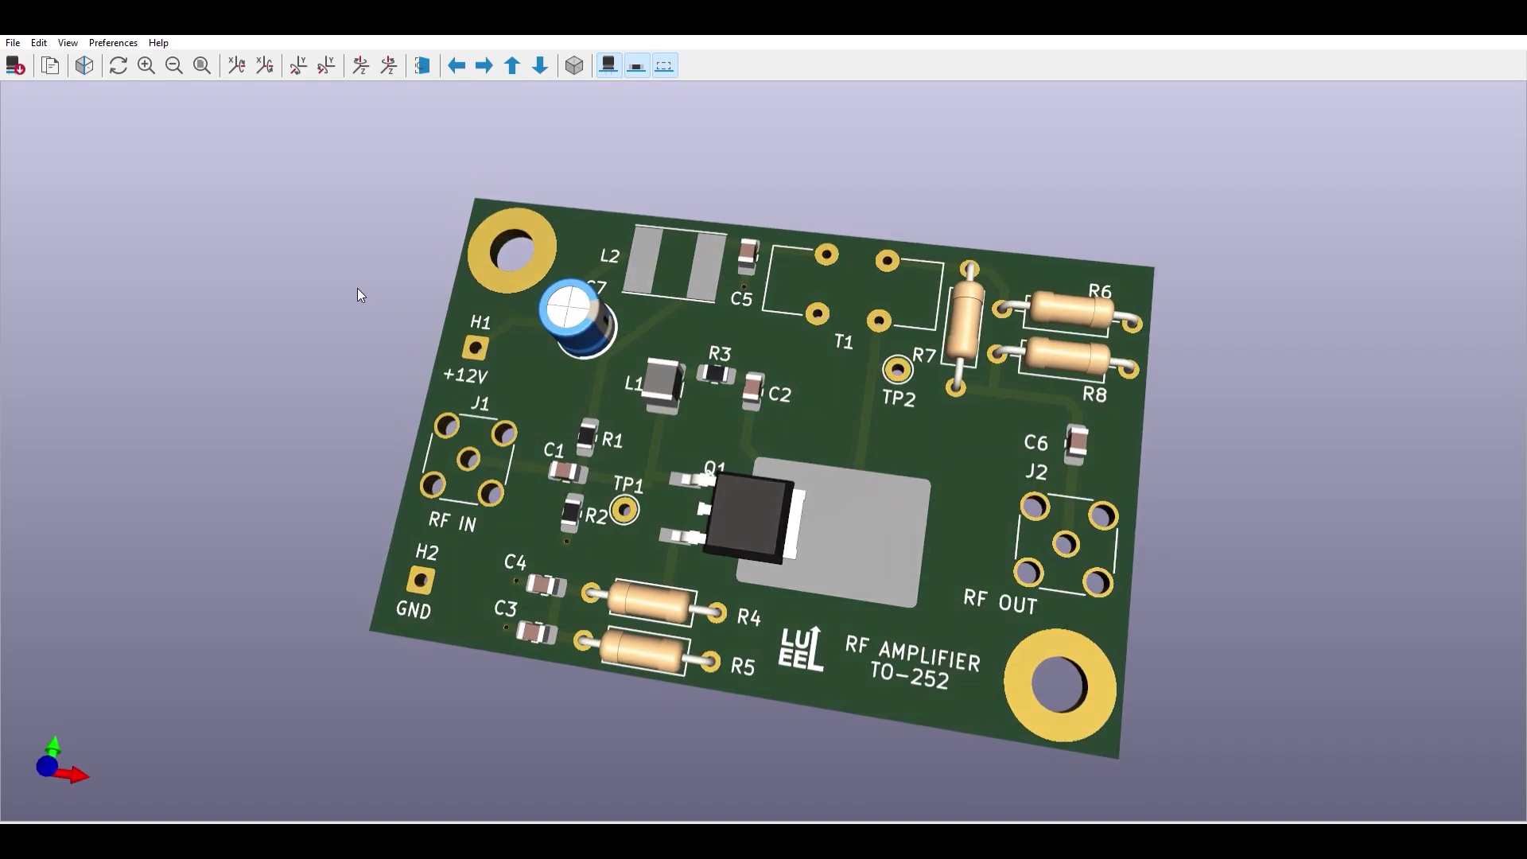
pyautogui.moveTo(299, 329); pyautogui.dragTo(363, 482)
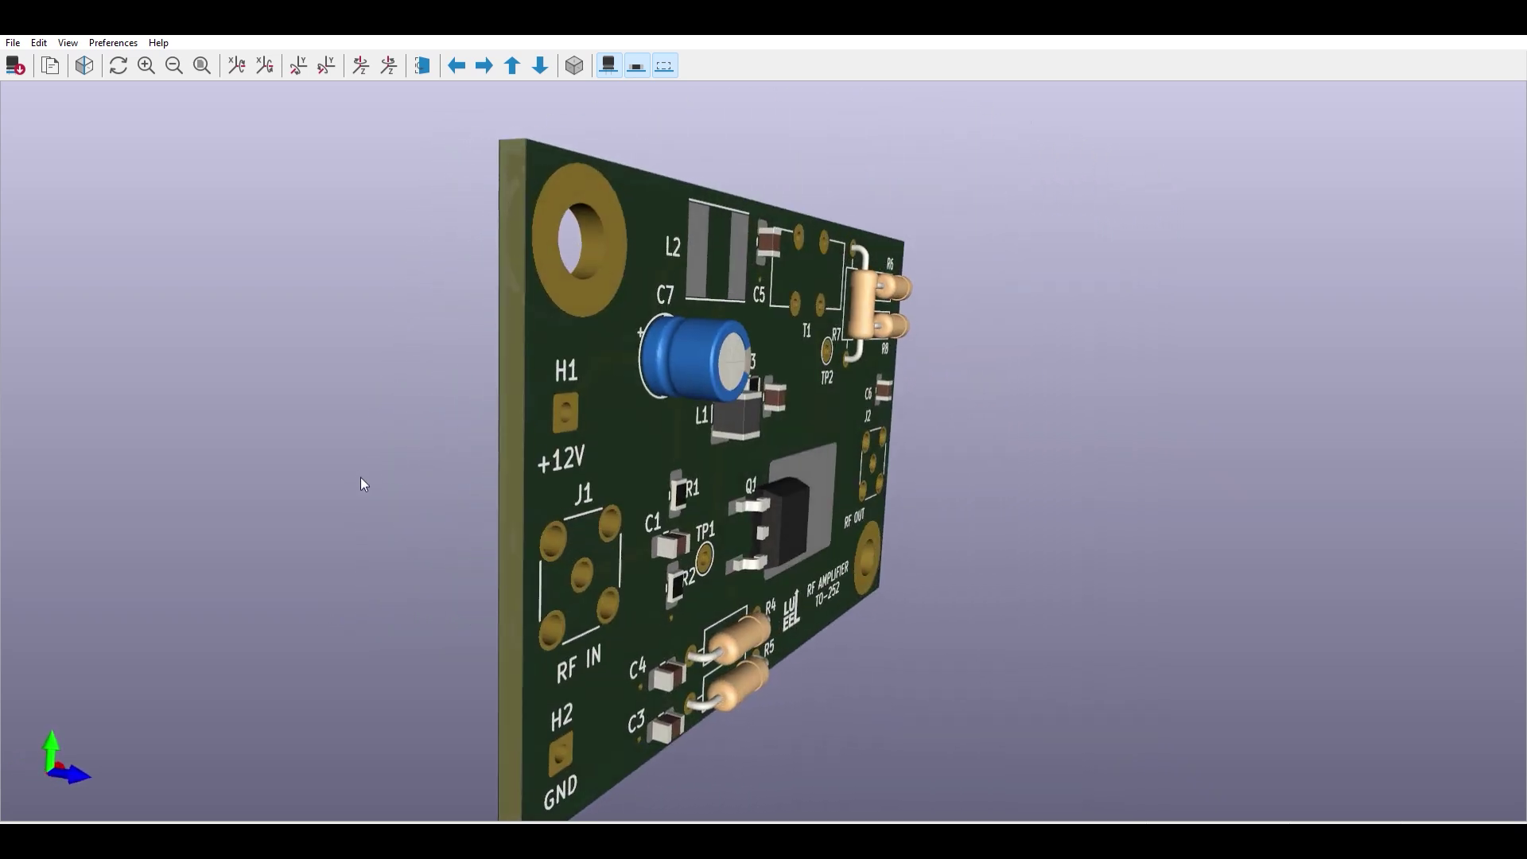
pyautogui.moveTo(885, 427); pyautogui.dragTo(381, 391)
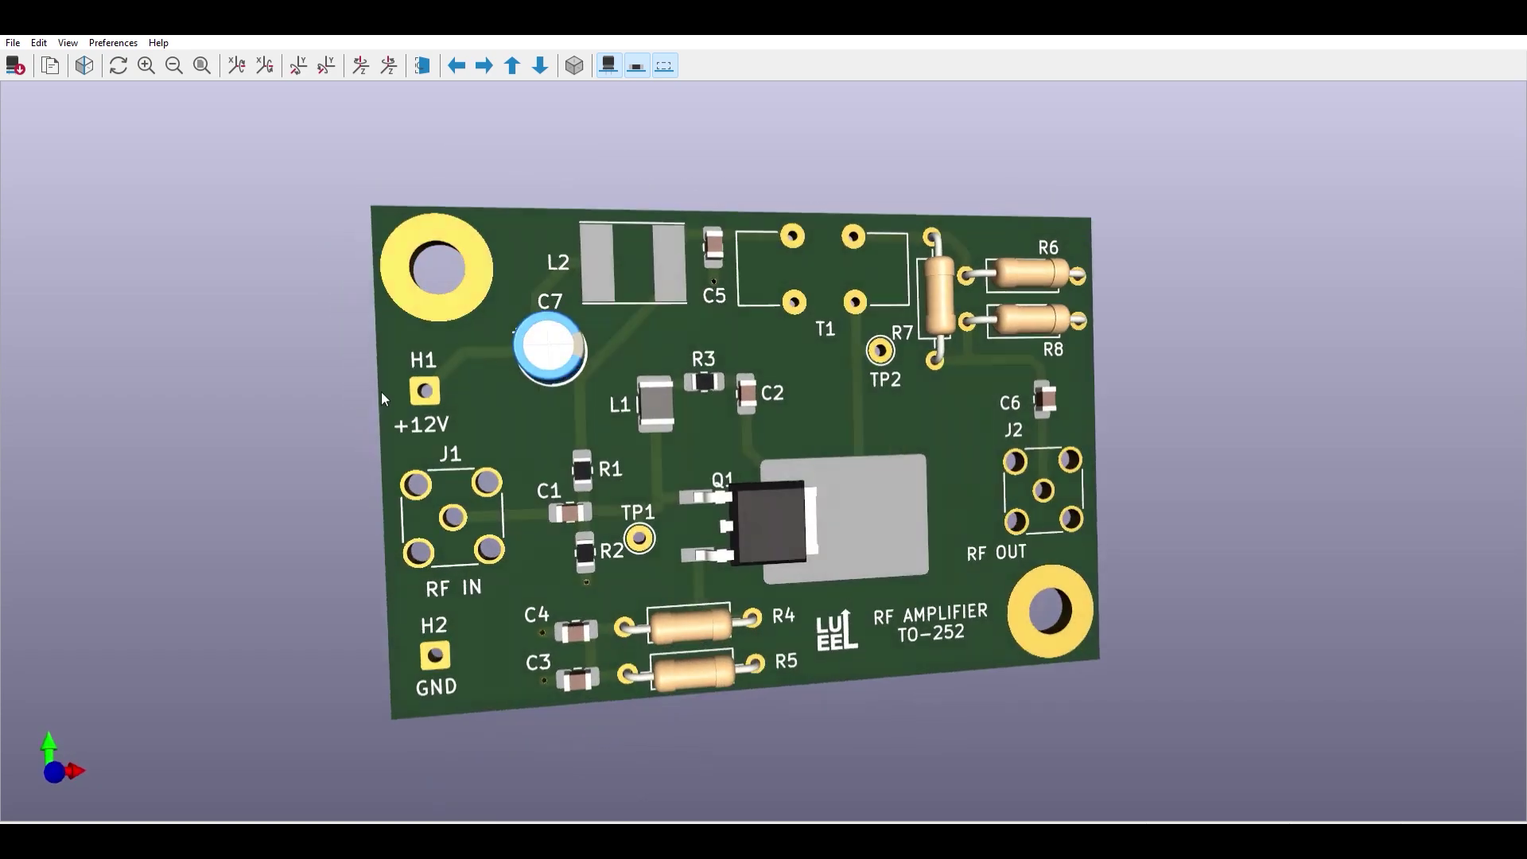
pyautogui.moveTo(645, 464); pyautogui.dragTo(462, 454)
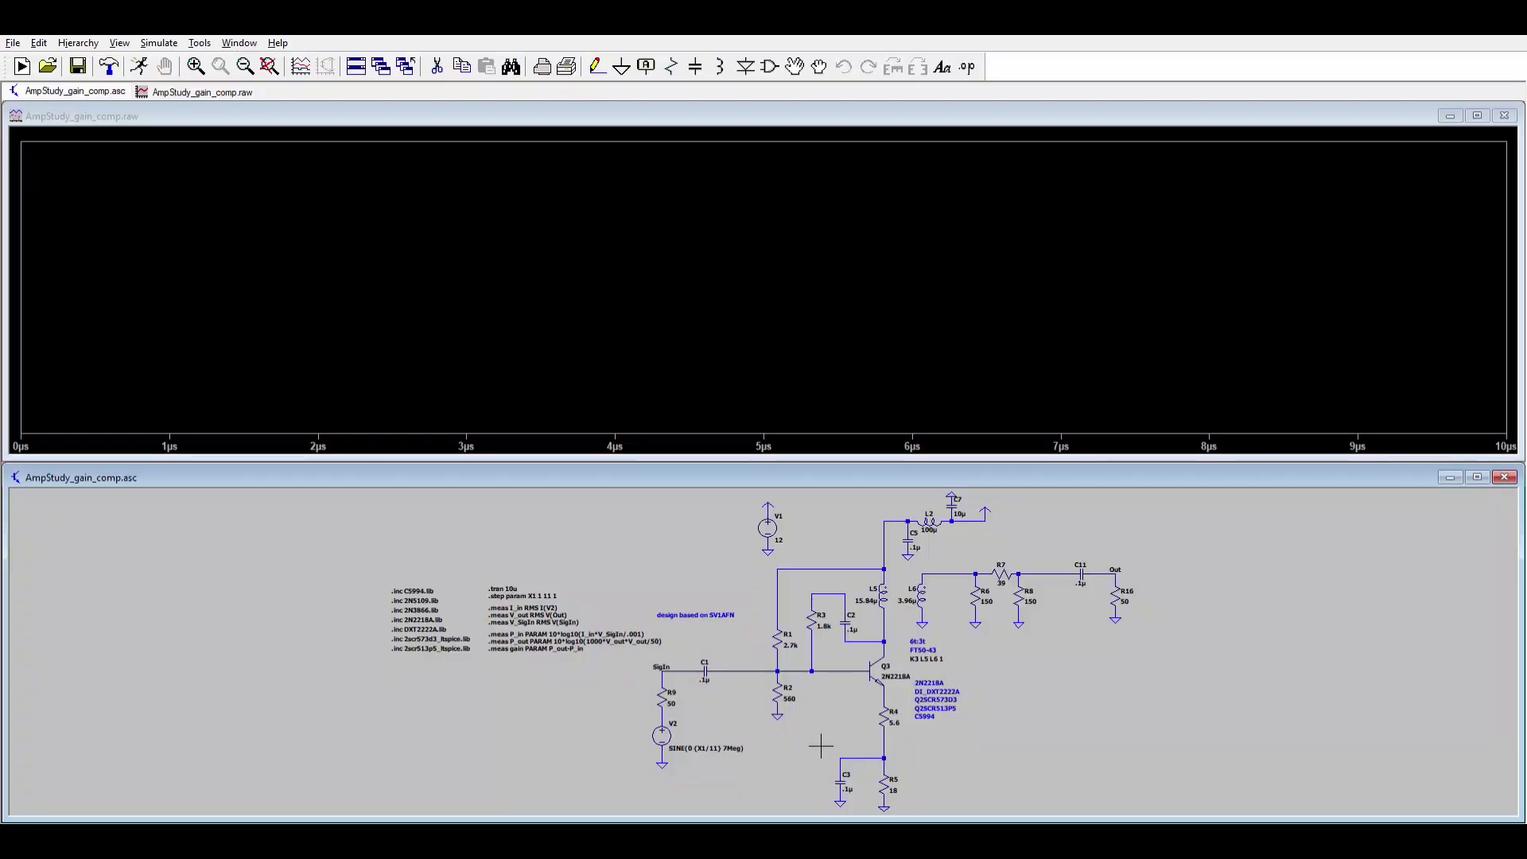
# Plot Q3's power dissipation and zoom the plot into 4.3µs–5.5µs
pyautogui.keyDown('alt'); pyautogui.click(885, 671); pyautogui.keyUp('alt')
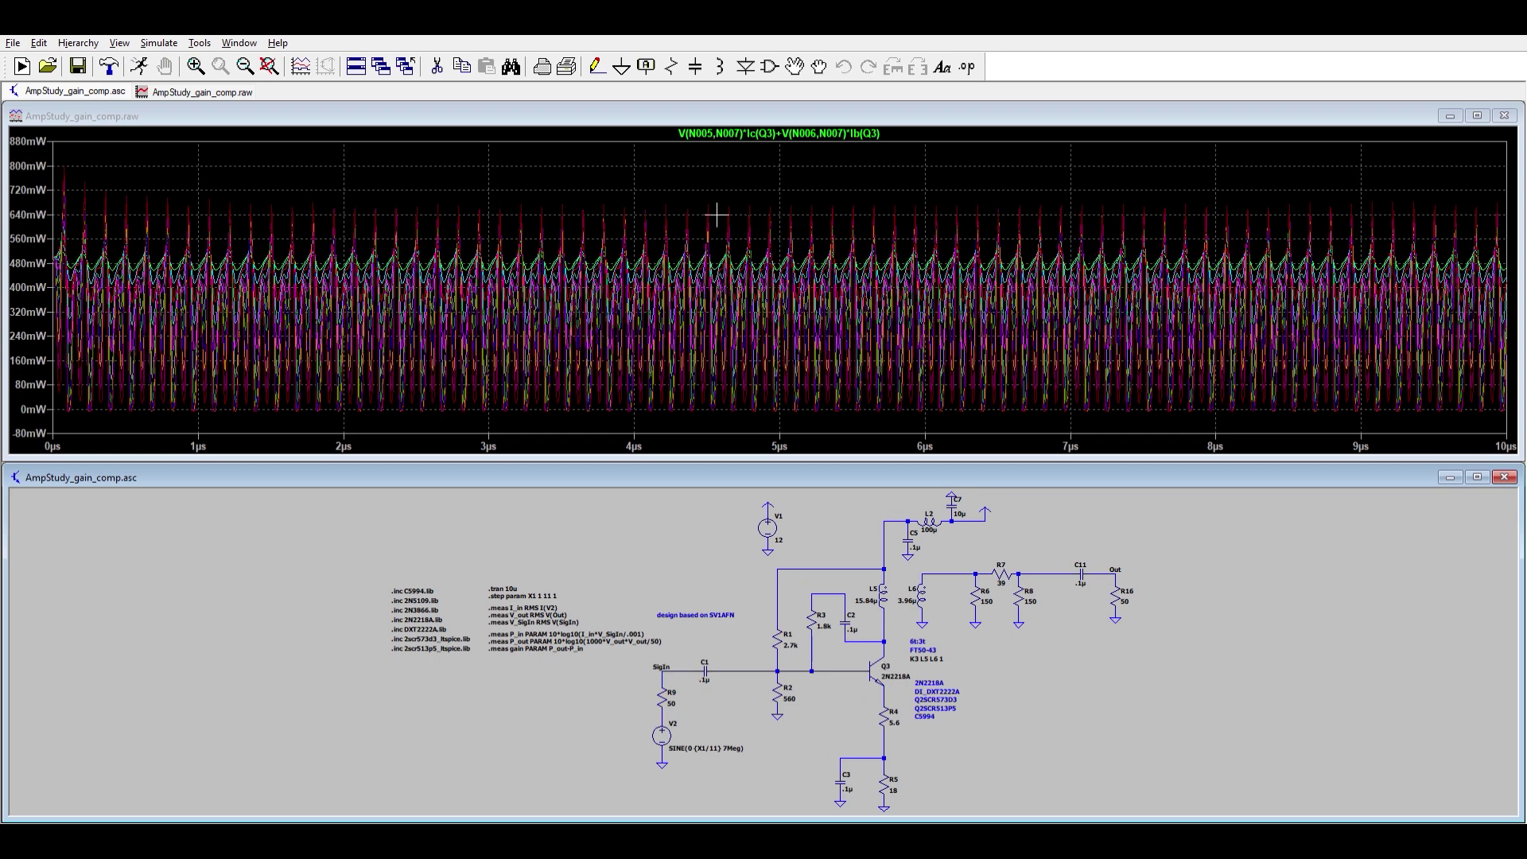
pyautogui.moveTo(679, 184); pyautogui.dragTo(854, 431)
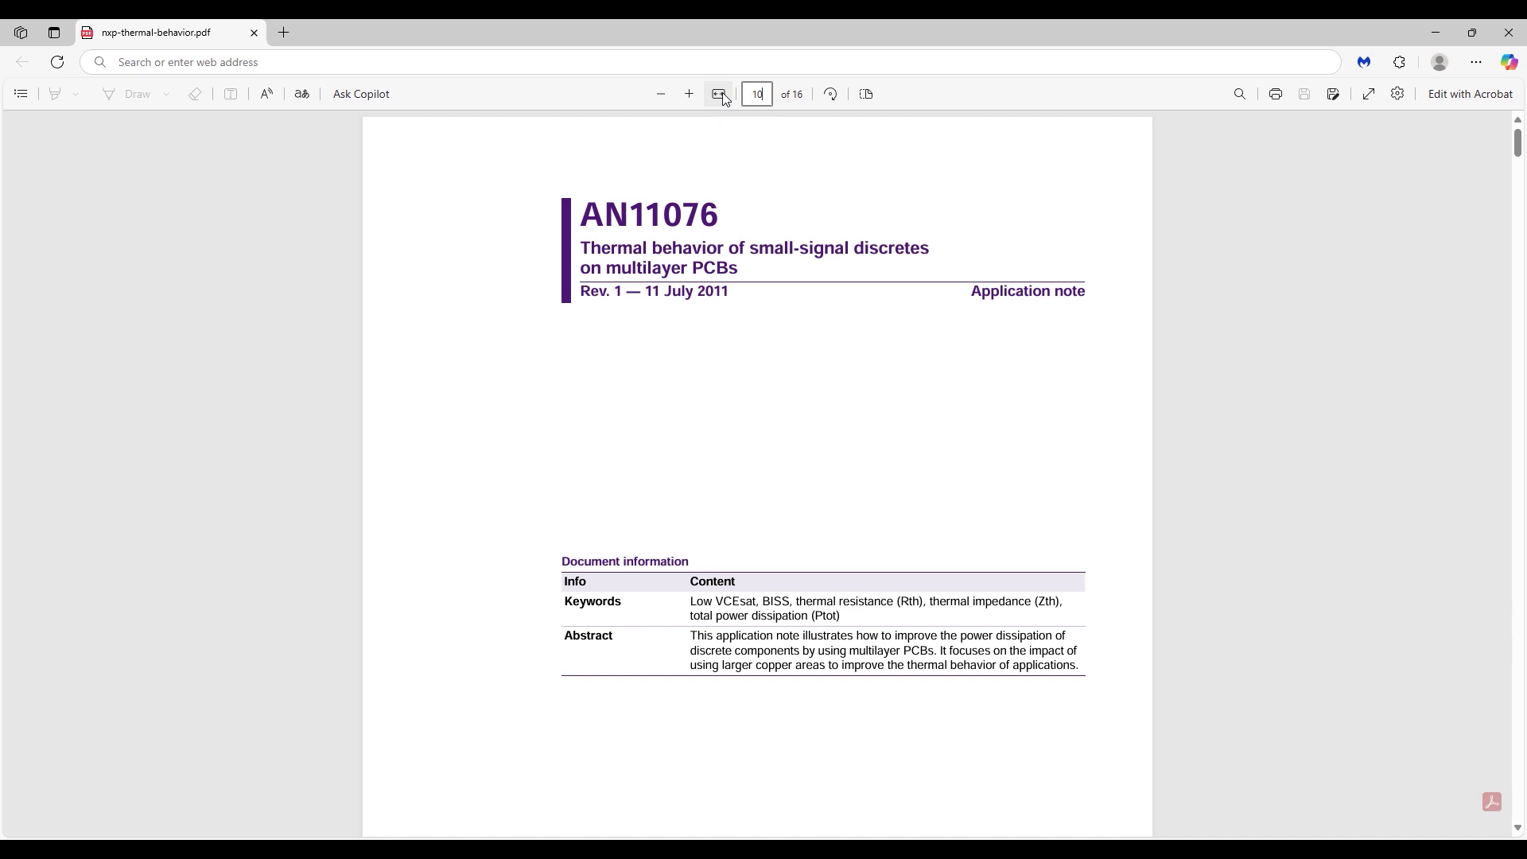
# Jump to page 10 of the NXP PDF, then back to section 4, Thermal measurement results
pyautogui.press('Return')
pyautogui.scroll(-2, 840, 493)
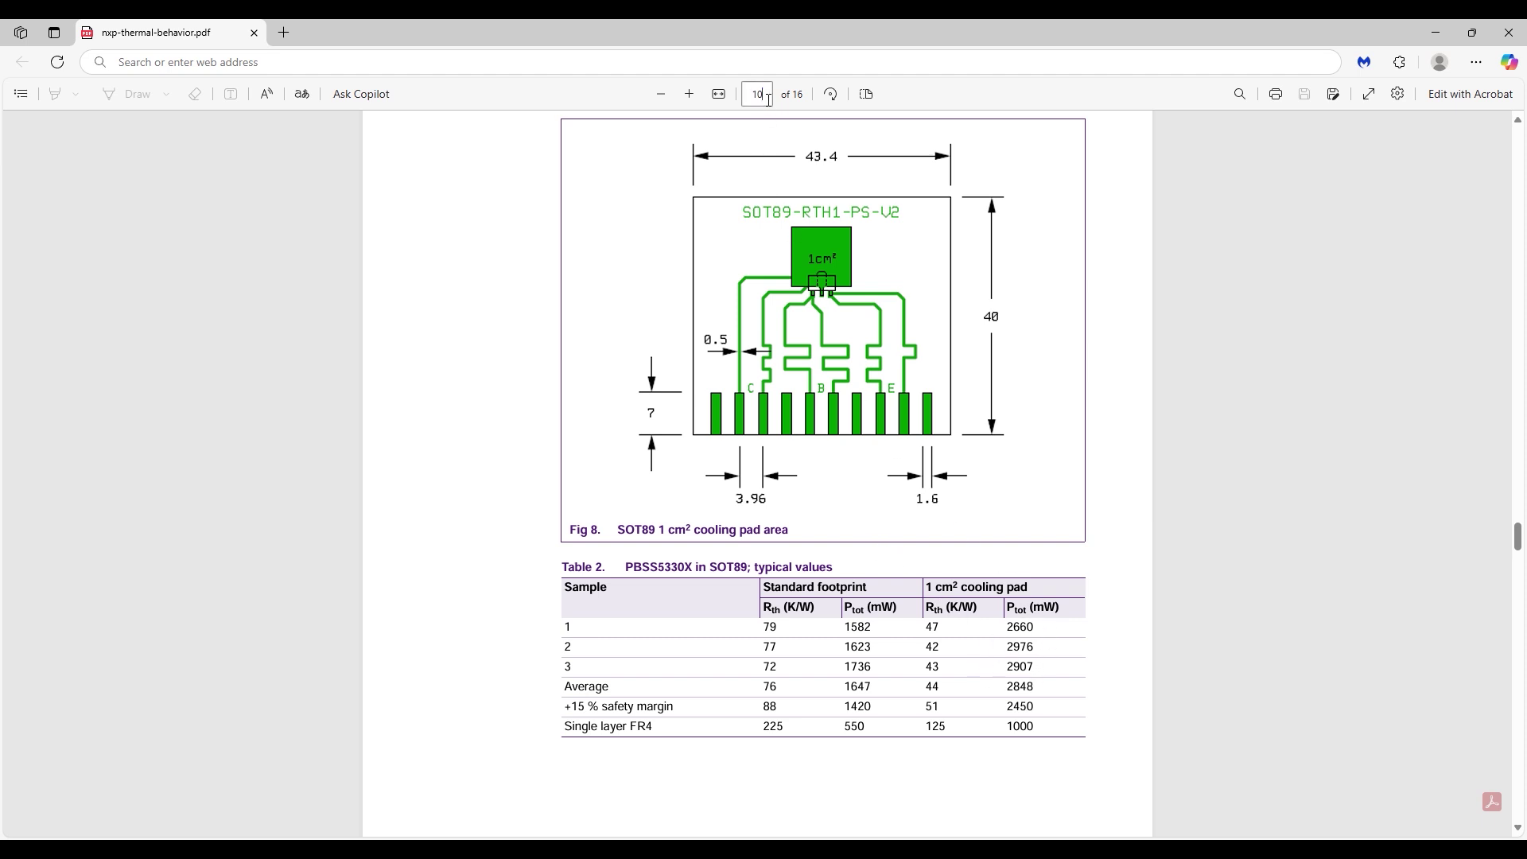
pyautogui.press('Return')
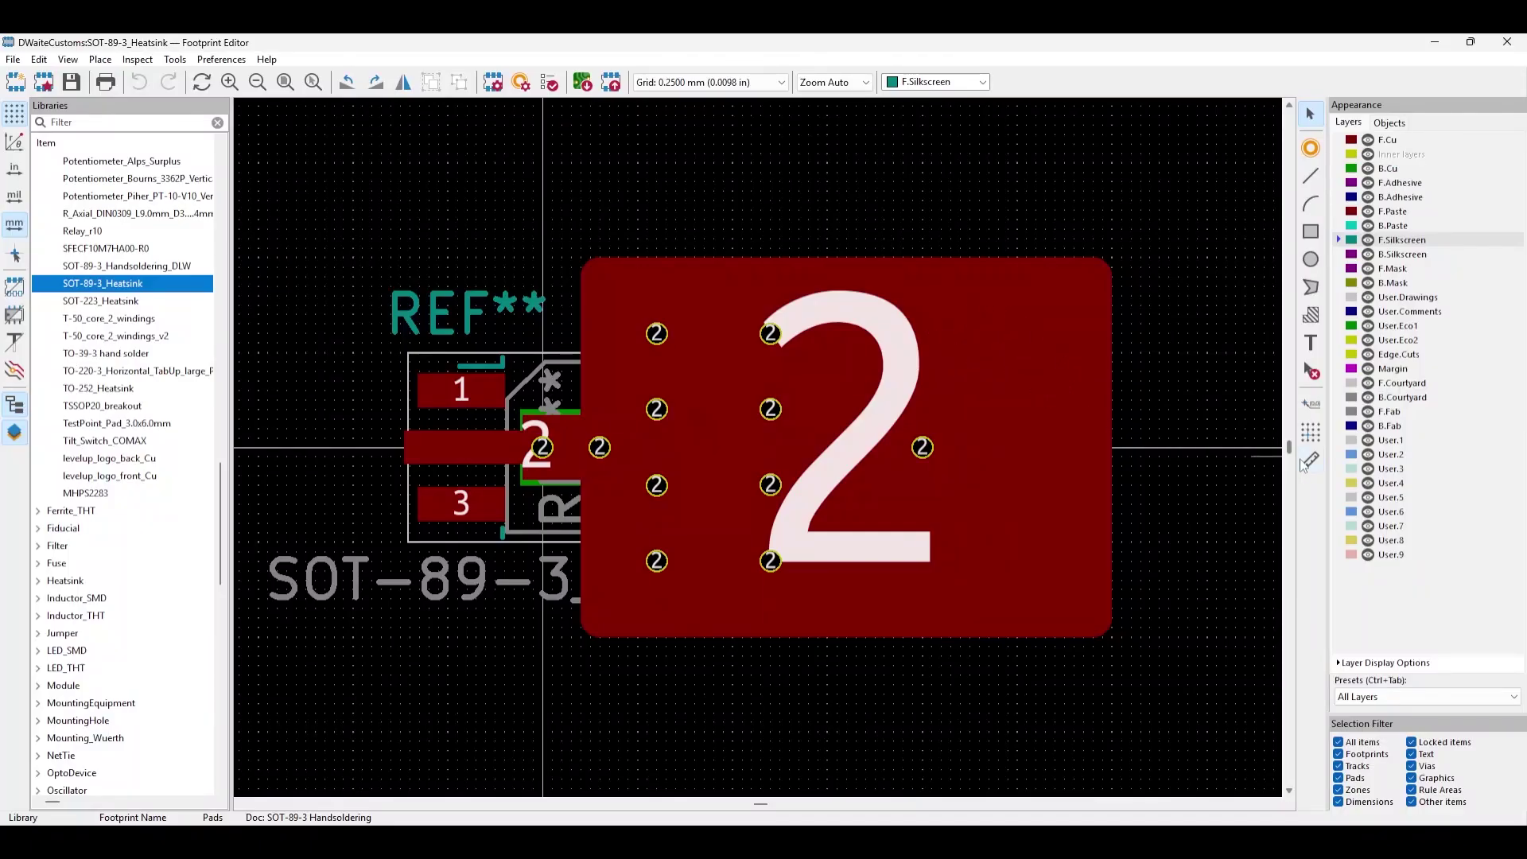
pyautogui.click(1308, 461)
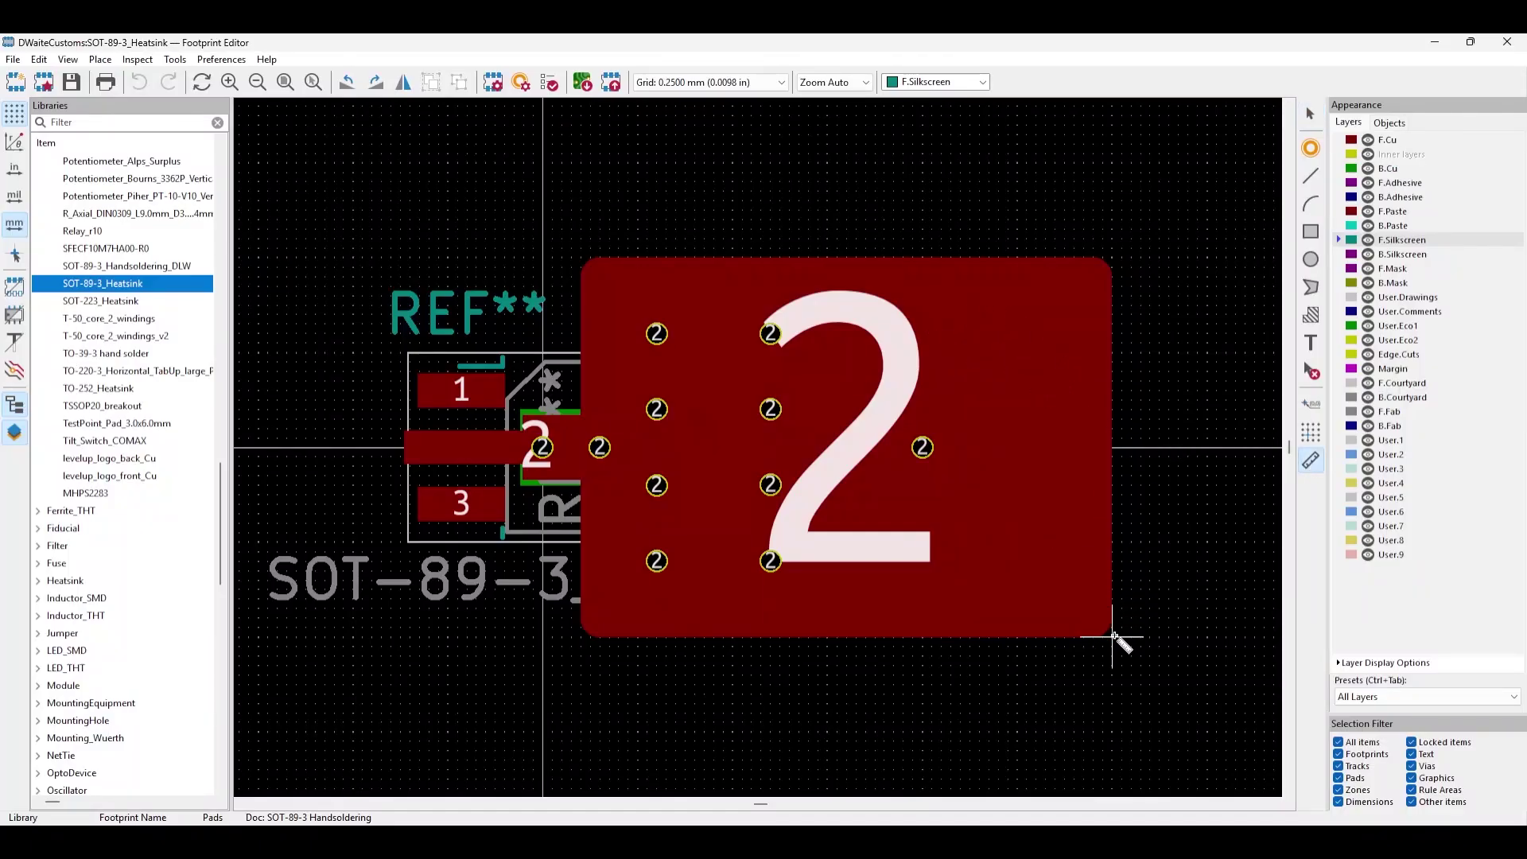
pyautogui.click(1113, 637)
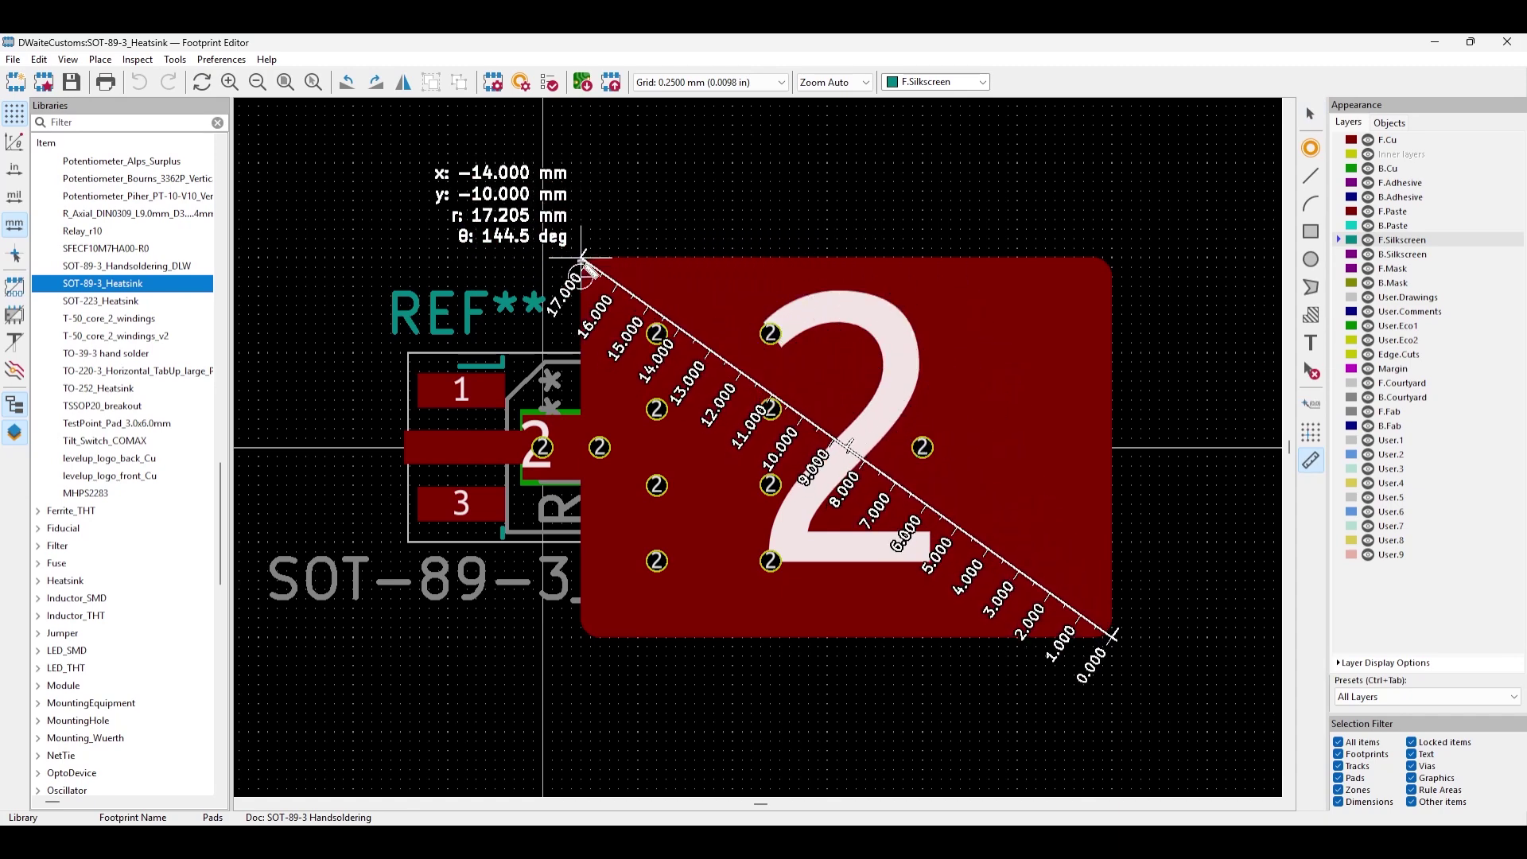
pyautogui.press('Escape')
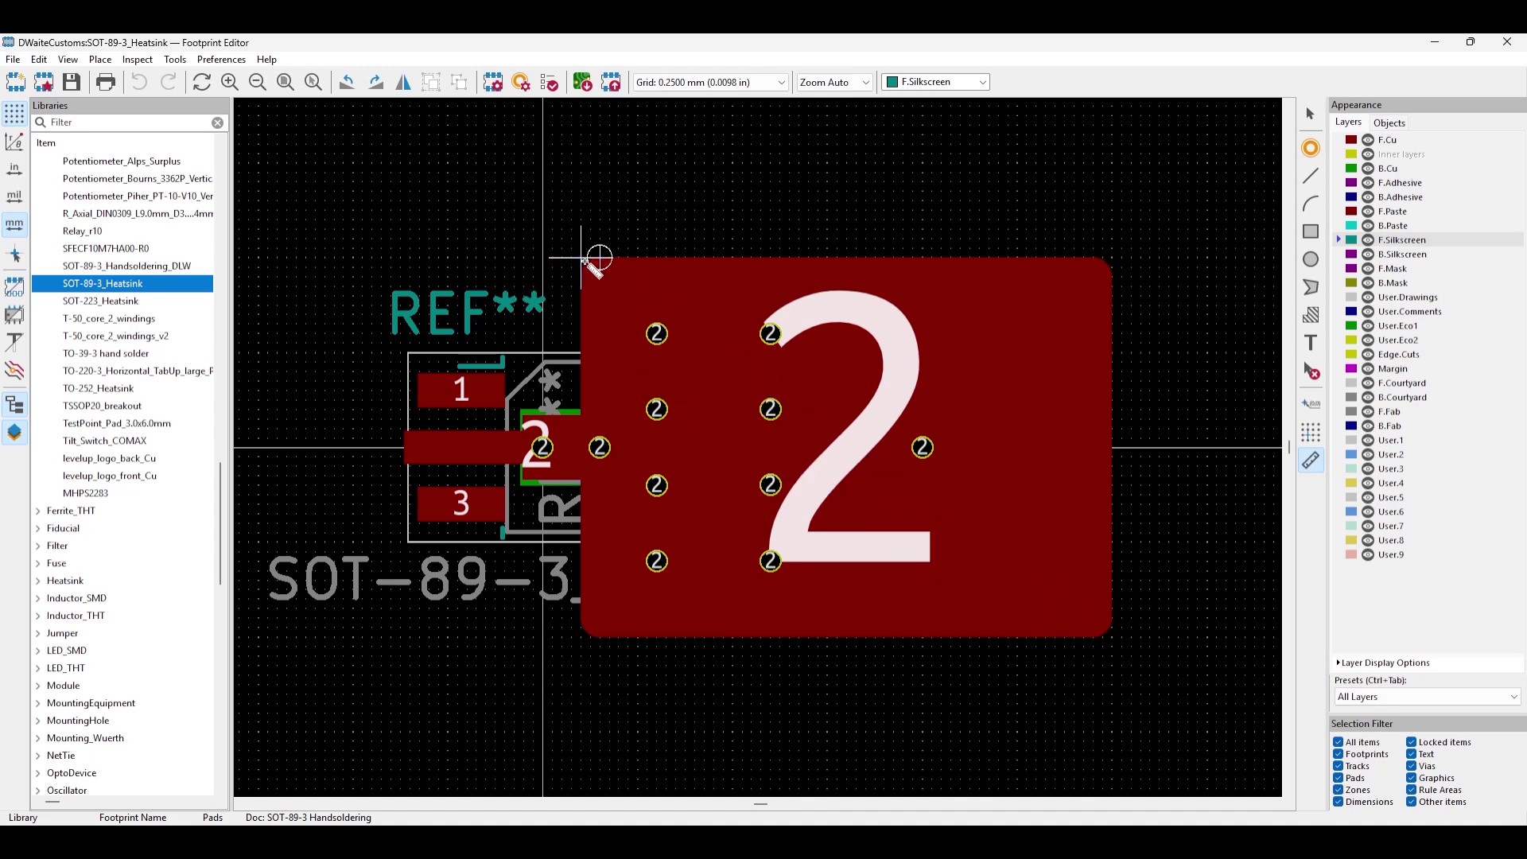
pyautogui.press('Escape')
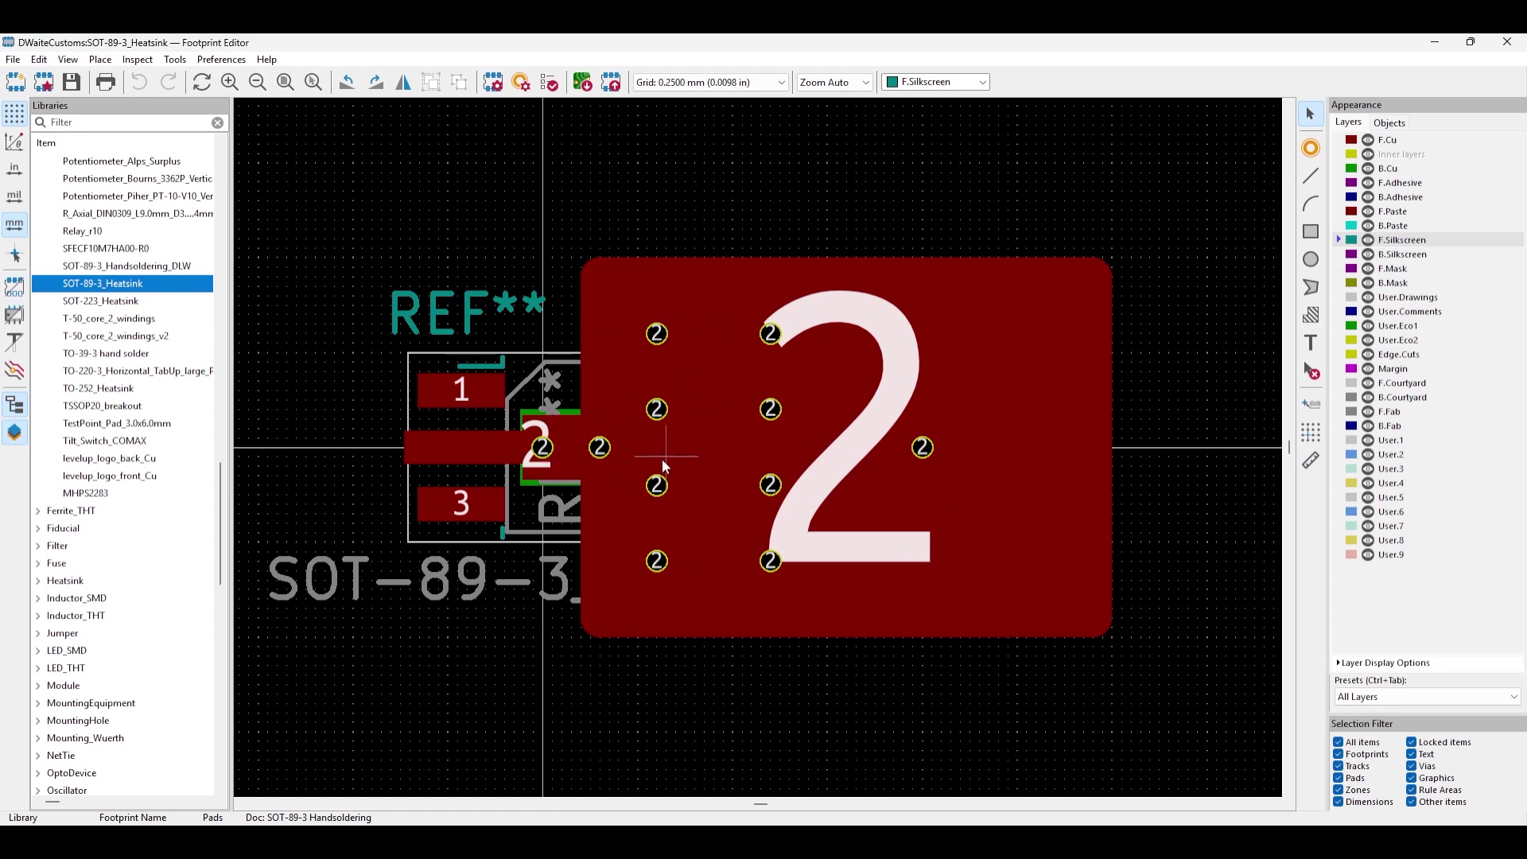
pyautogui.click(70, 60)
# Show the SOT-89-3_Heatsink footprint as a 3D model
pyautogui.click(119, 102)
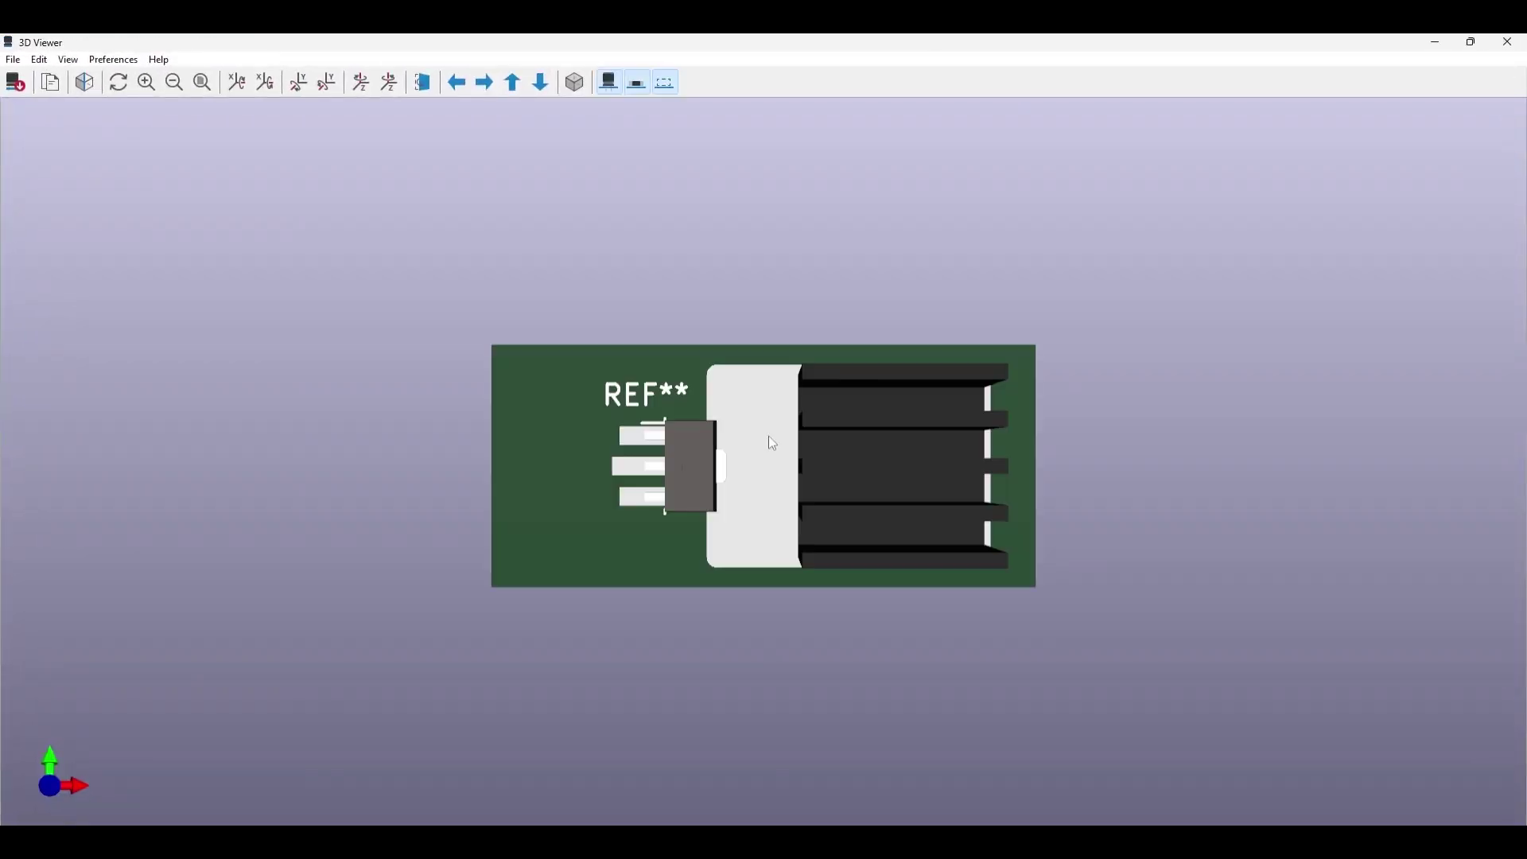